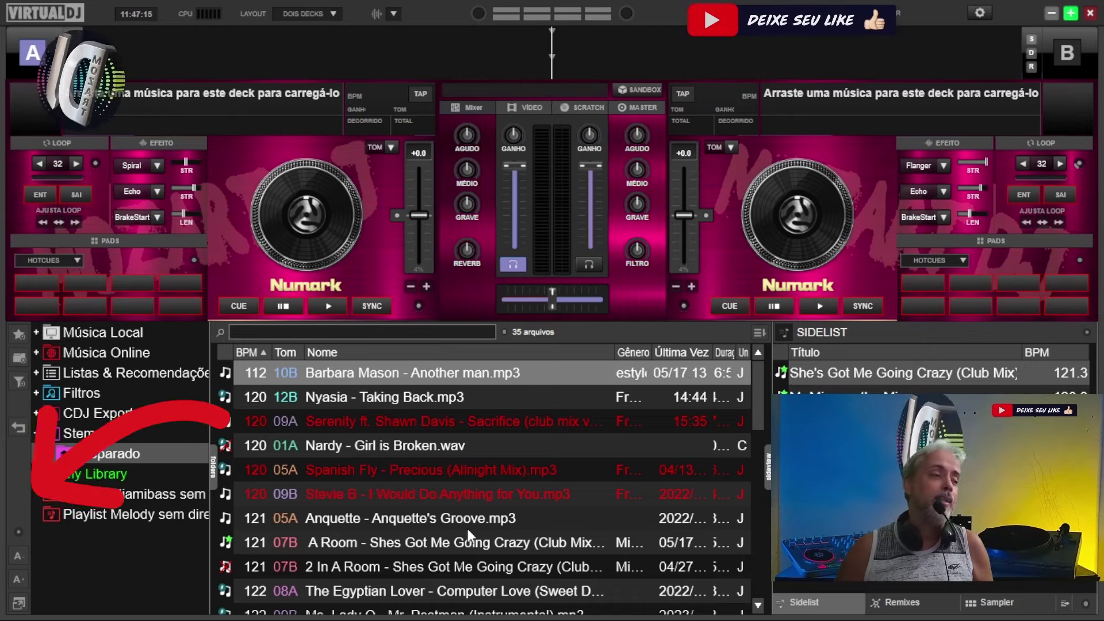
click(16, 532)
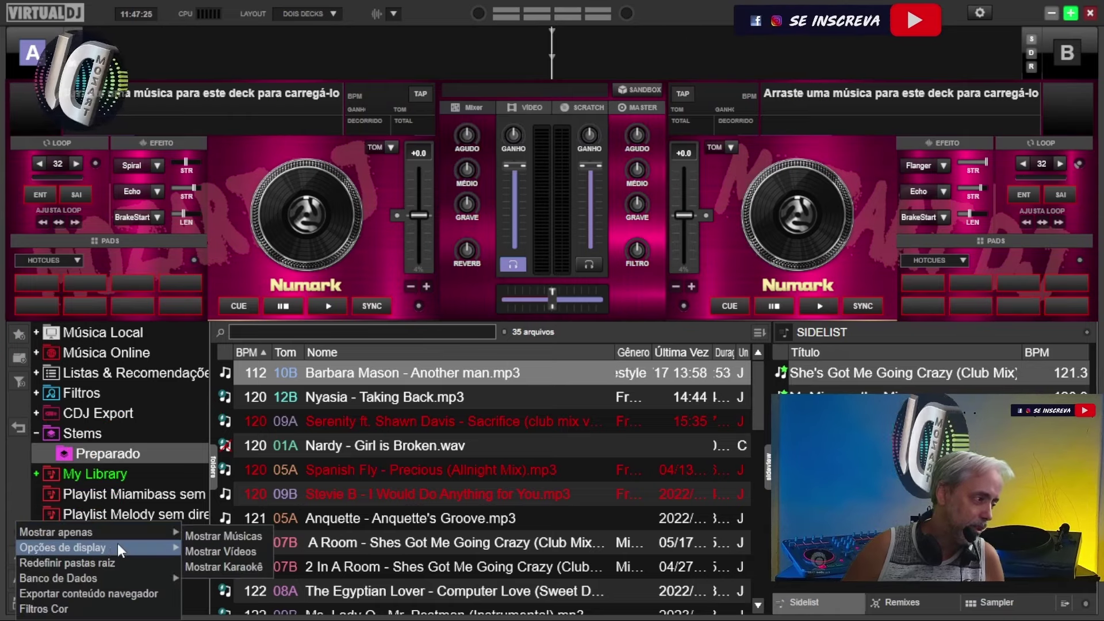
mouse_move(112, 545)
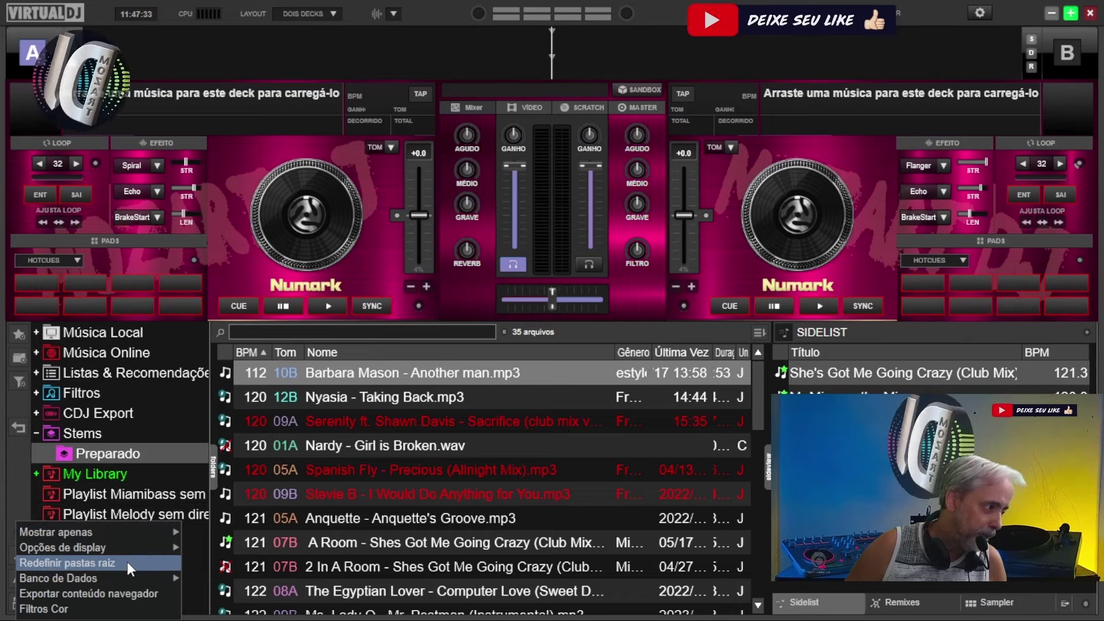
mouse_move(109, 574)
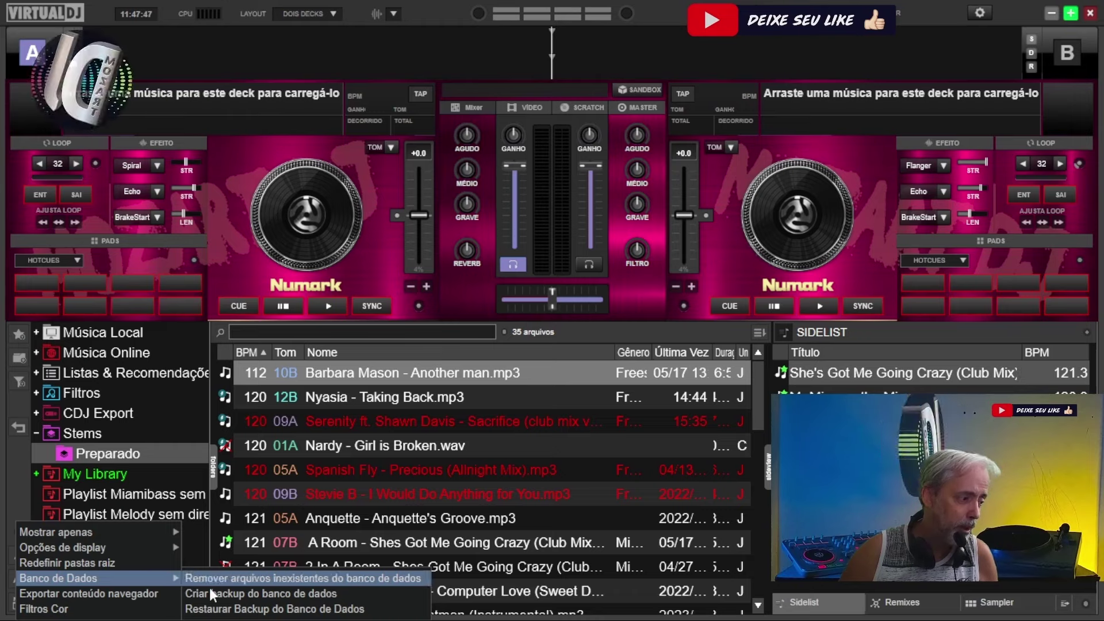
click(11, 475)
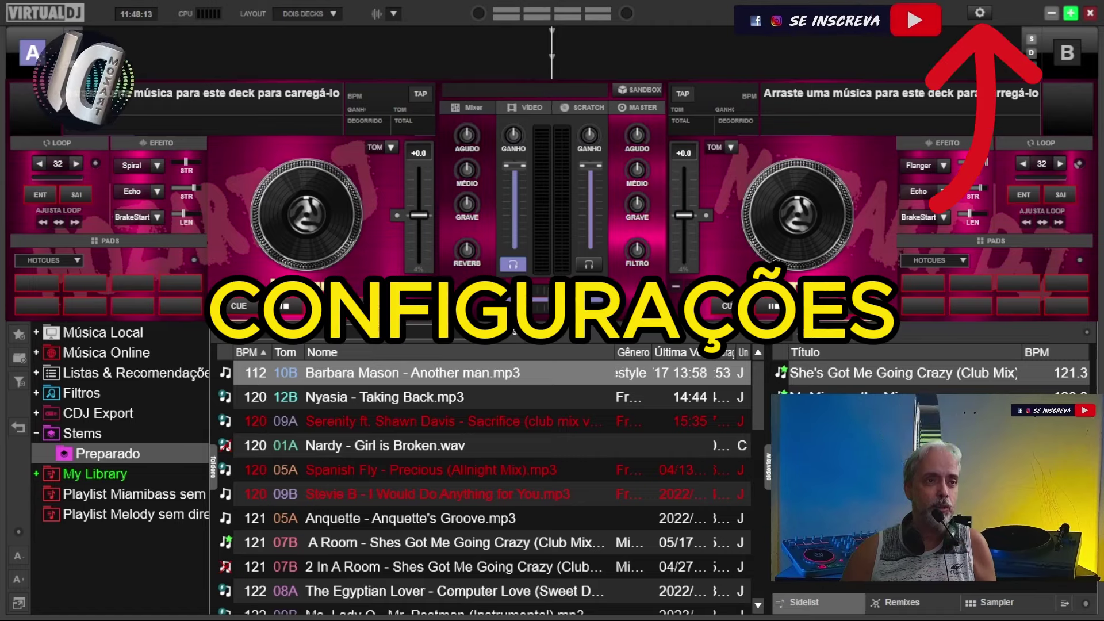
Review the main interface skins, the keyboard controller mapping and the video options in the settings
click(980, 14)
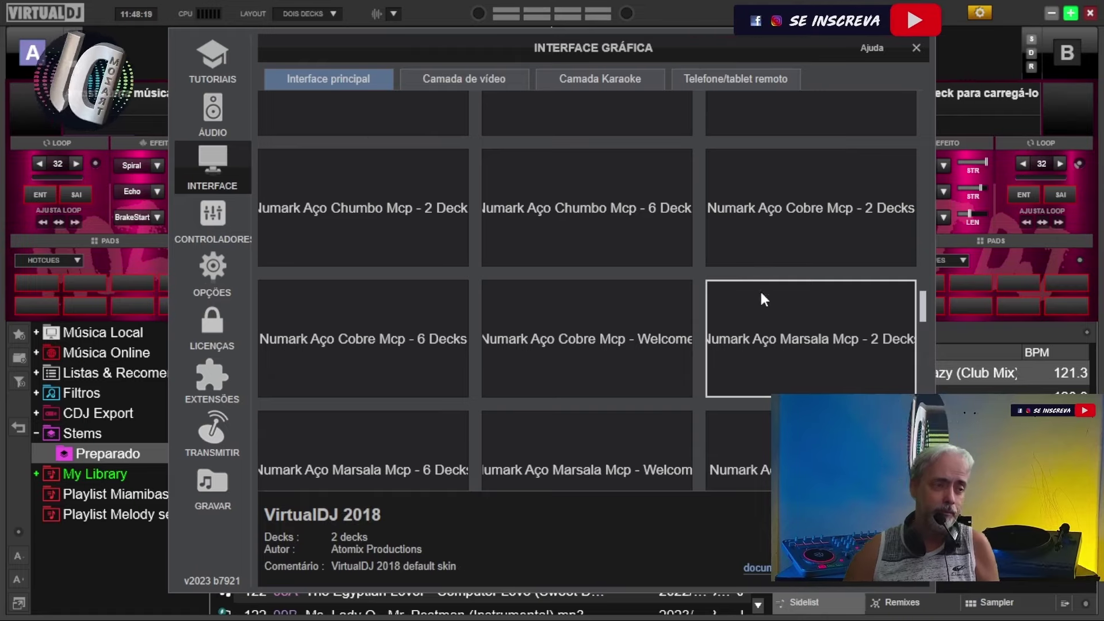
scroll(634, 316, up, 12)
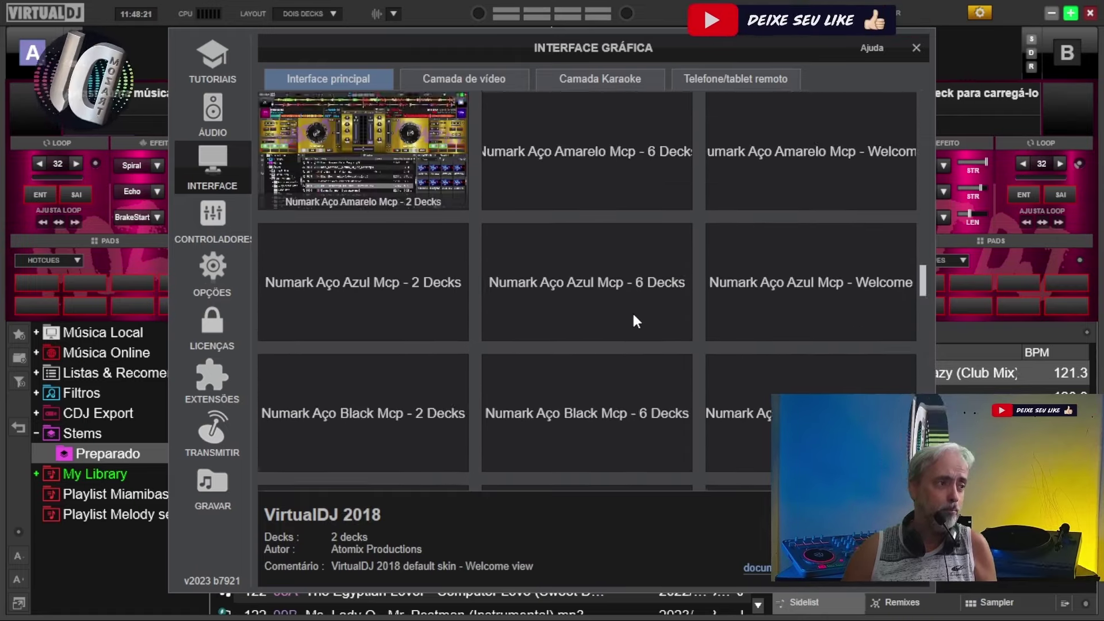
scroll(632, 311, up, 10)
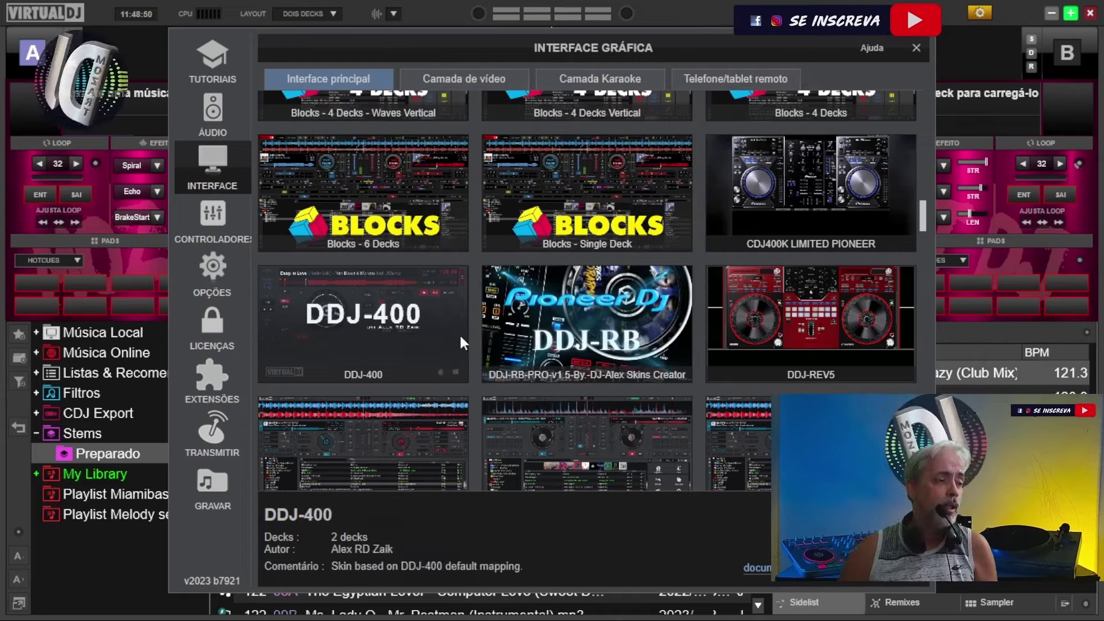
scroll(681, 217, up, 5)
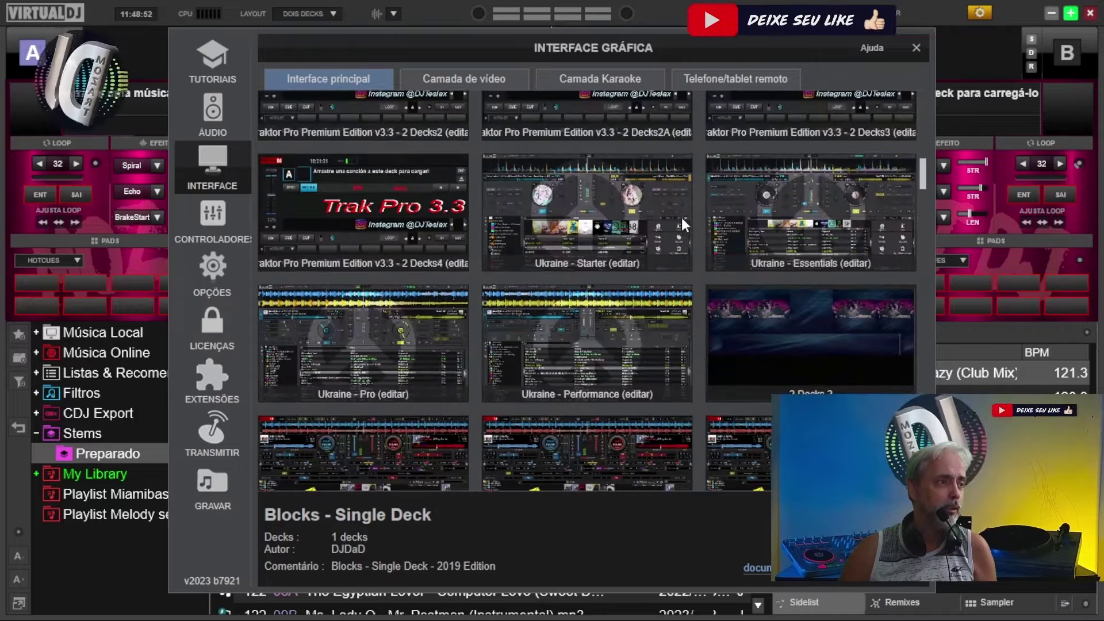
scroll(678, 220, down, 1)
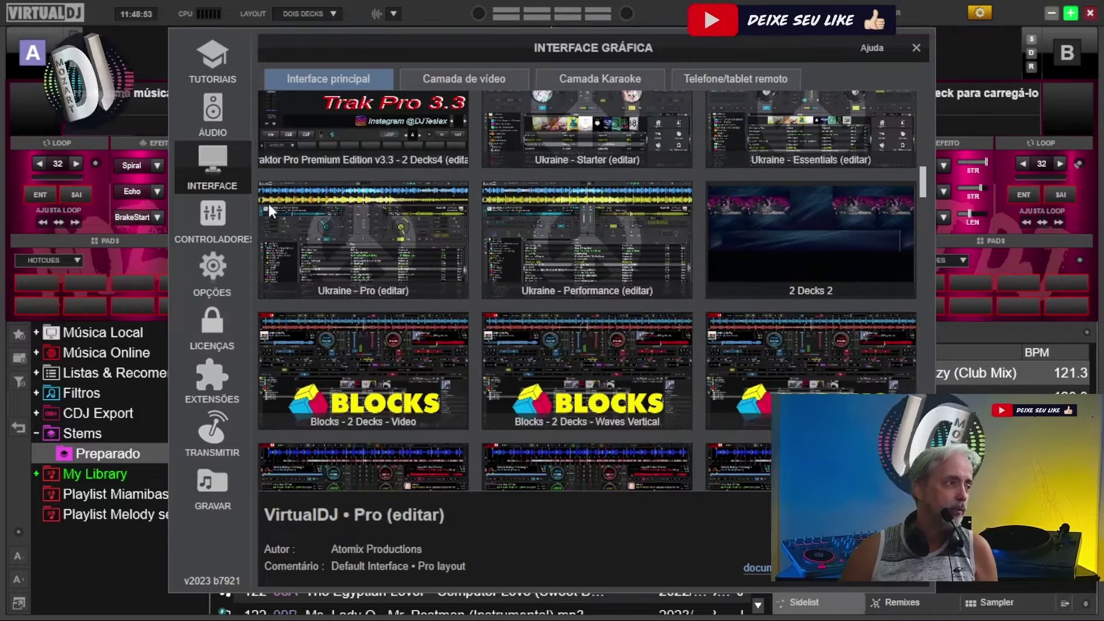
click(214, 217)
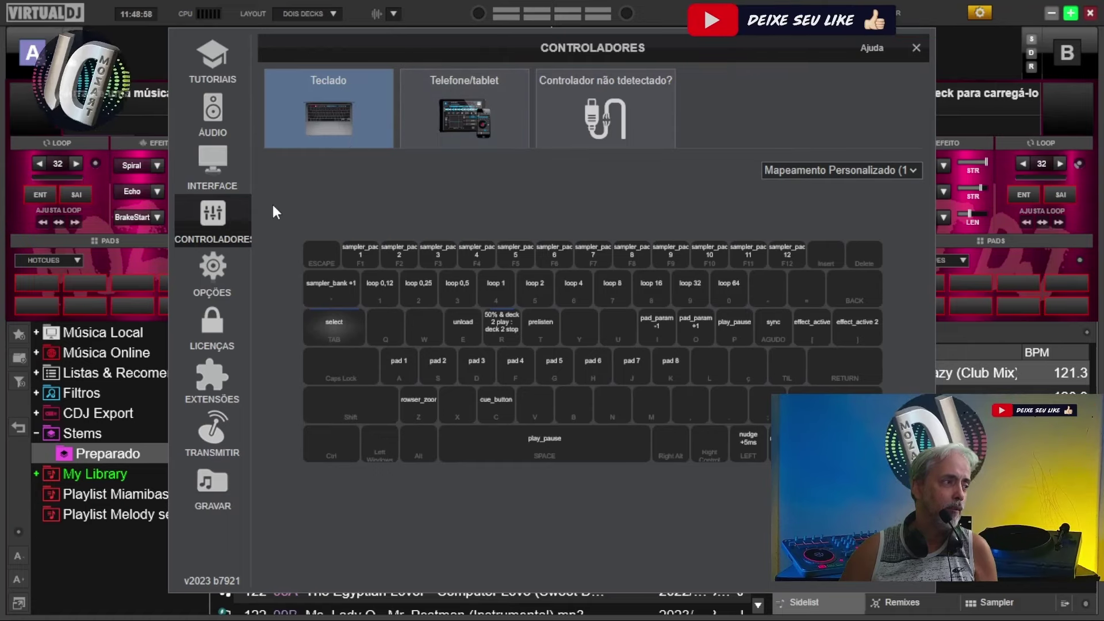
click(205, 163)
scroll(287, 285, up, 2)
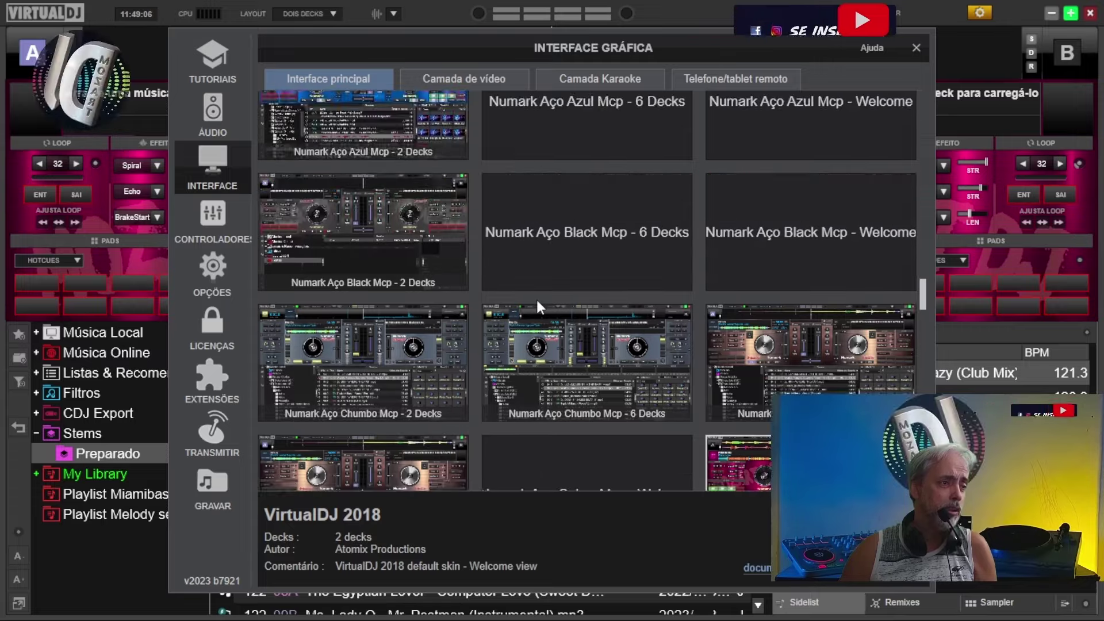
scroll(288, 286, down, 1)
click(211, 213)
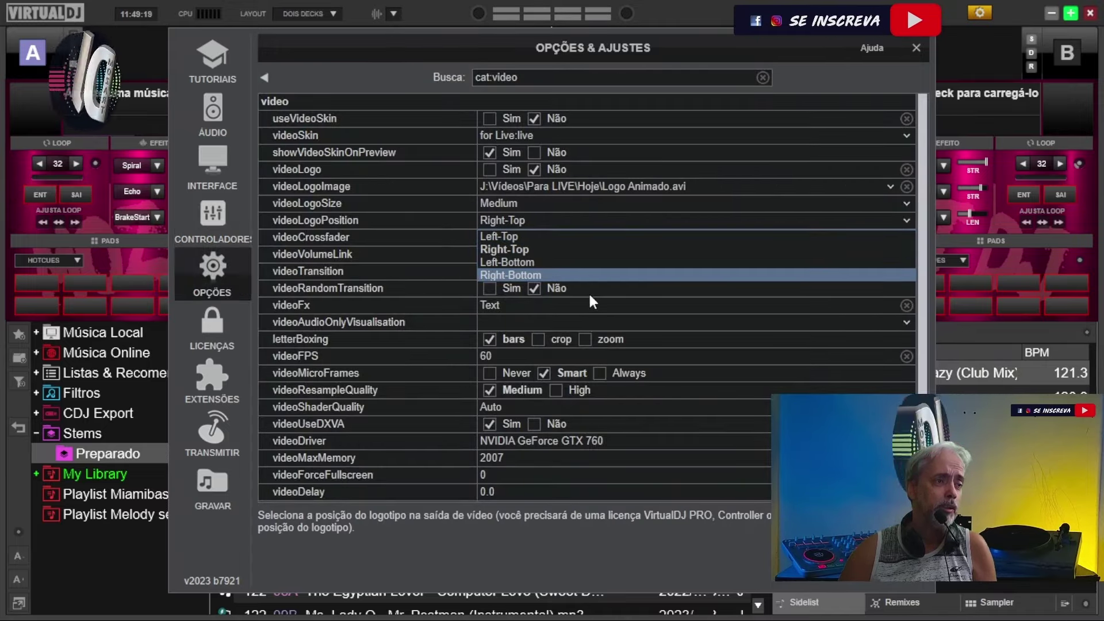
click(915, 48)
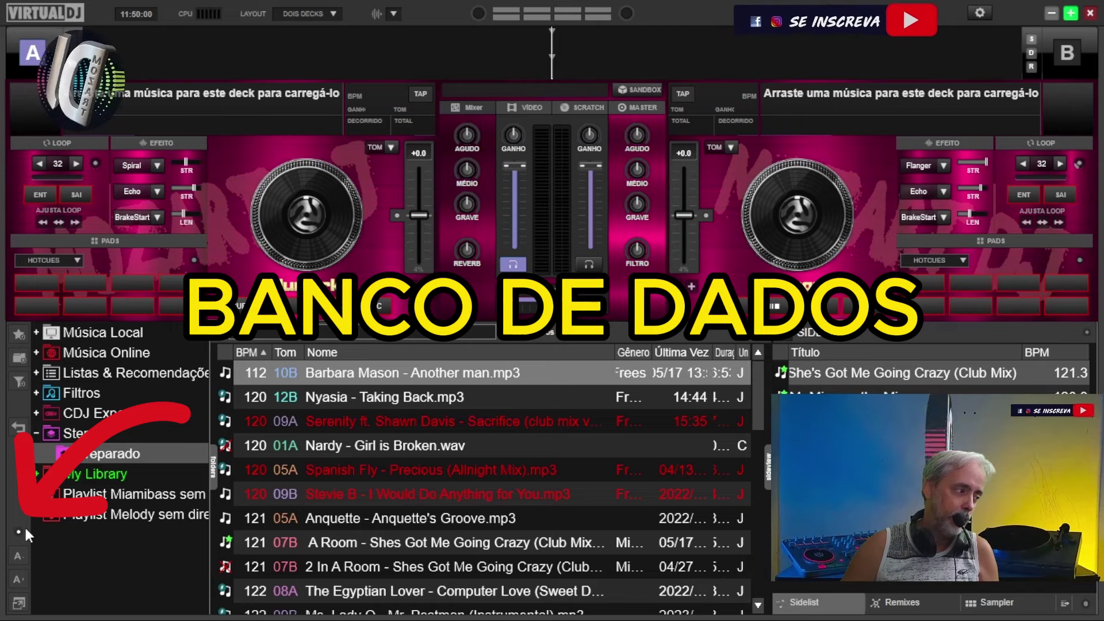
Create a backup of the VirtualDJ database
click(18, 529)
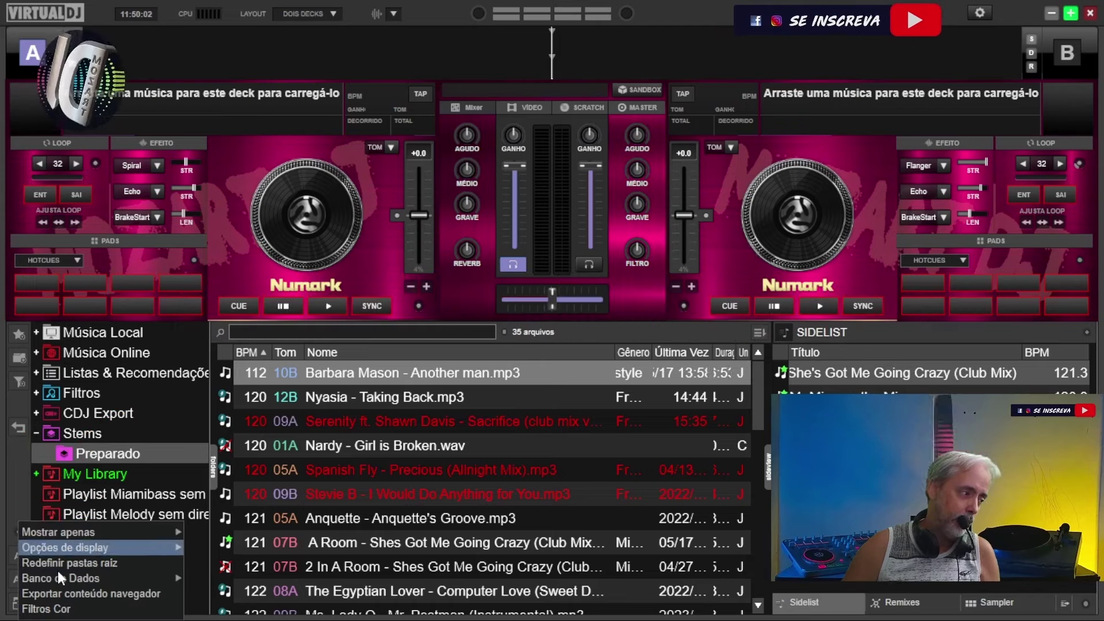
mouse_move(50, 578)
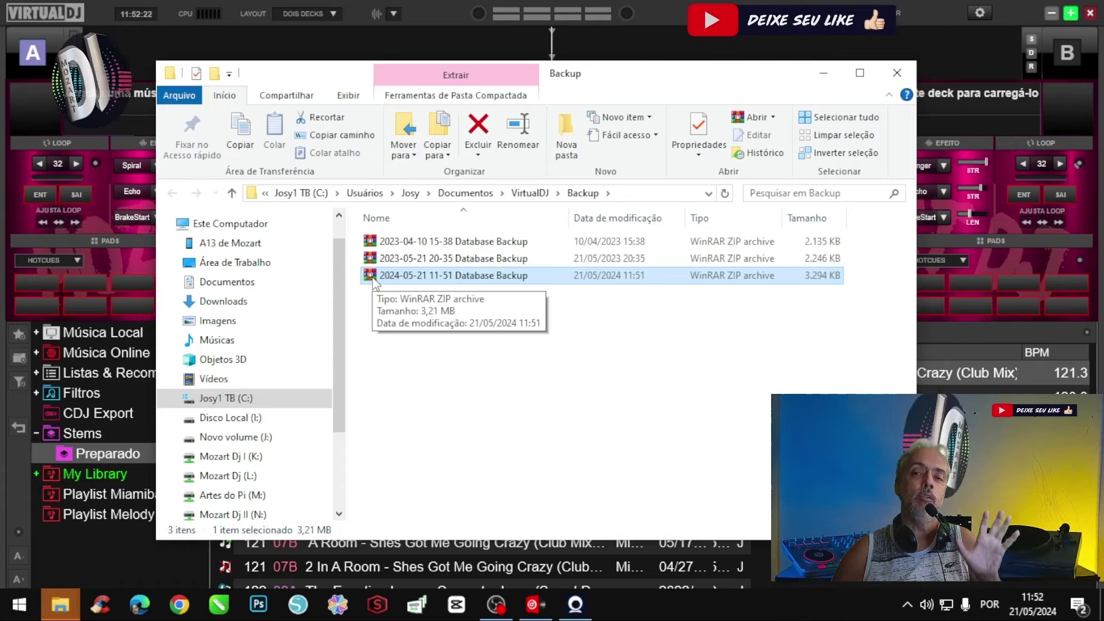
double_click(373, 278)
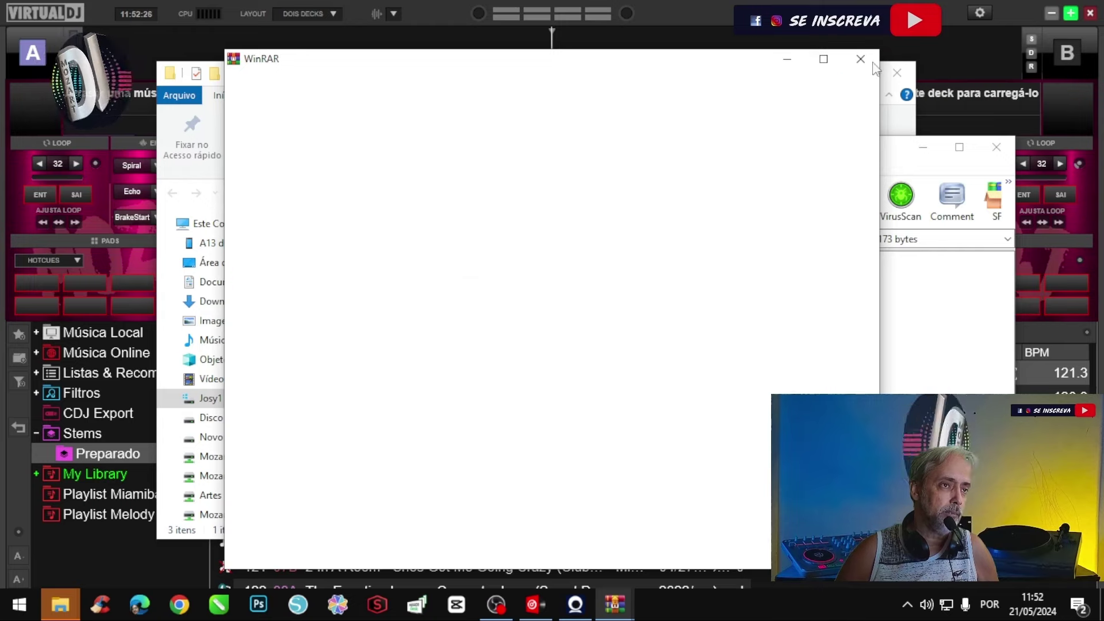
click(860, 58)
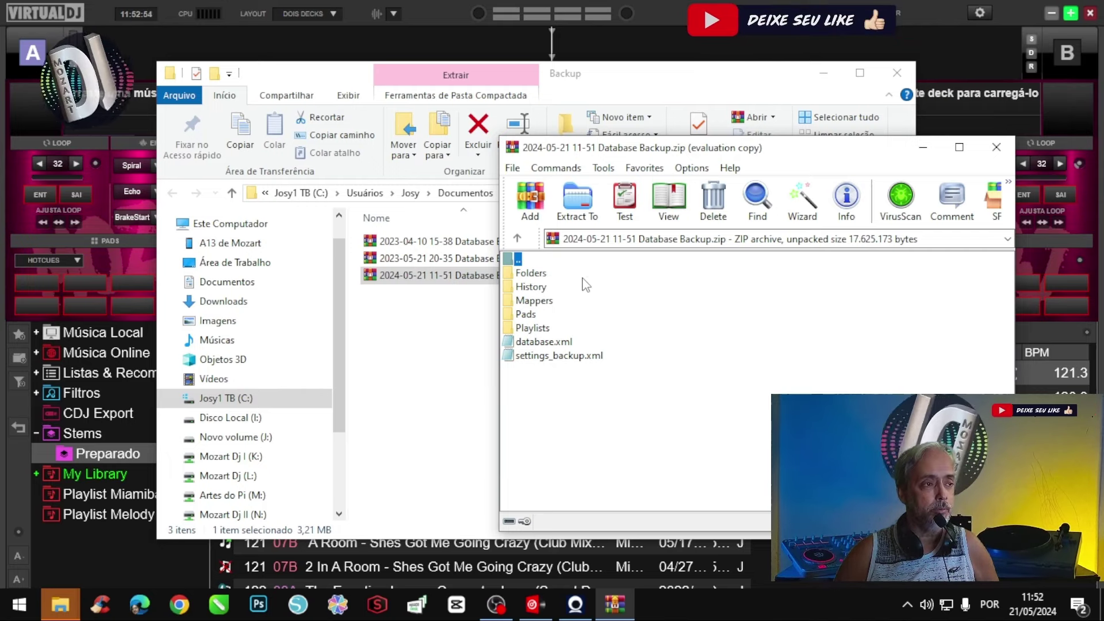
click(997, 148)
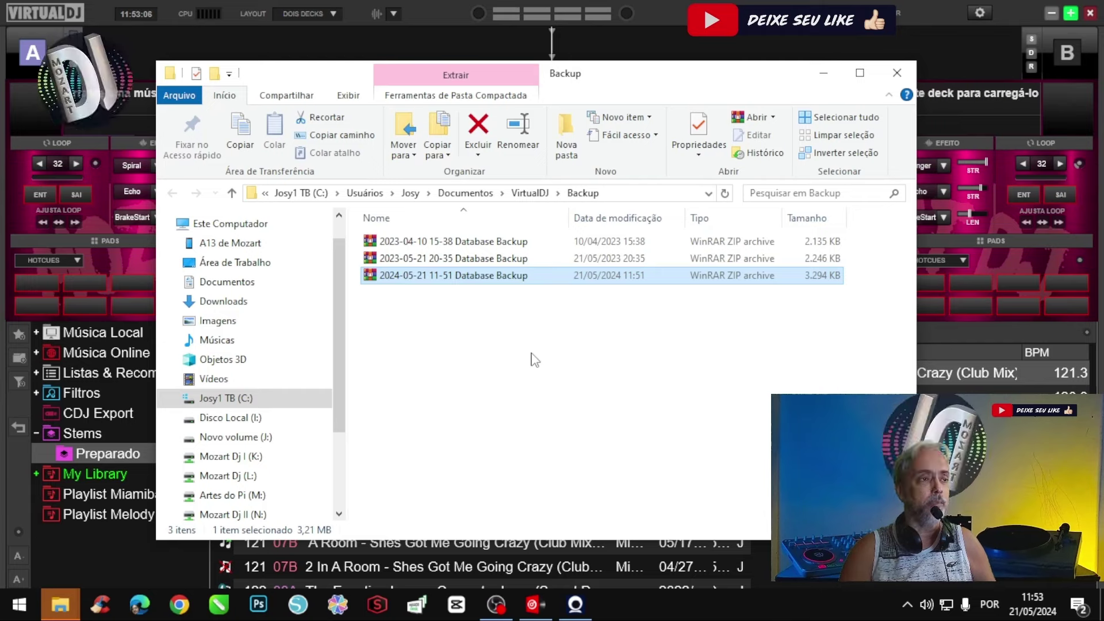
click(896, 73)
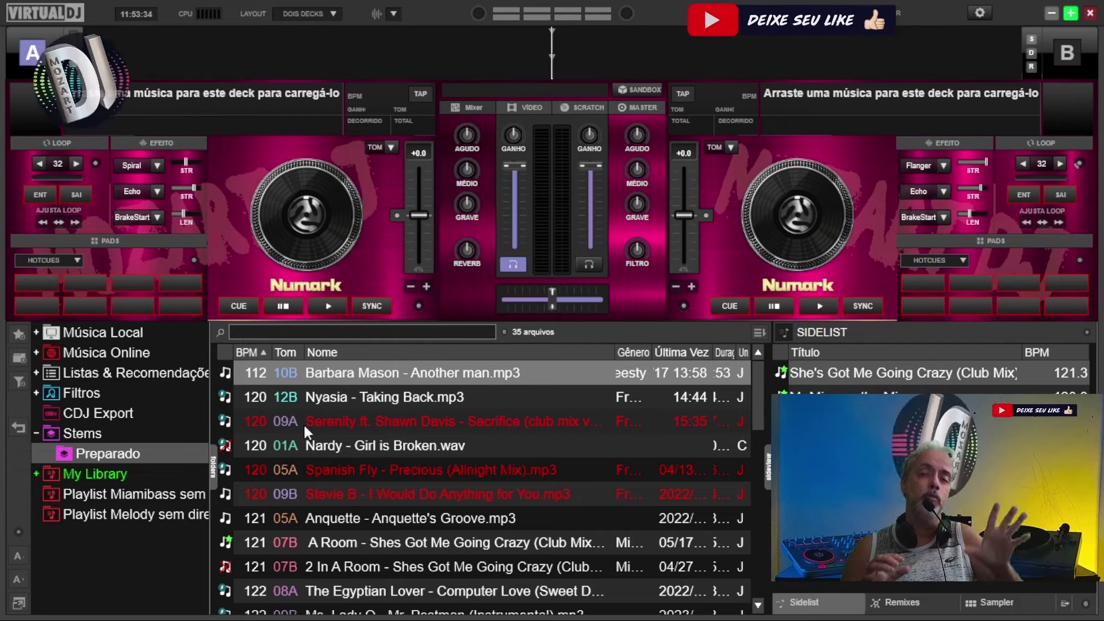
click(18, 530)
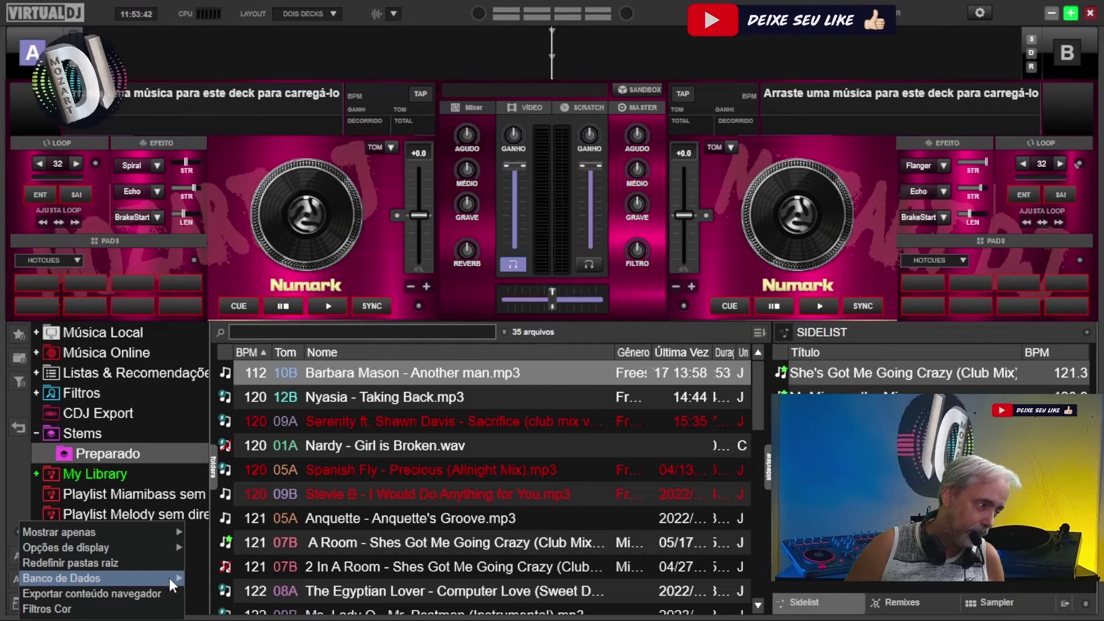
mouse_move(170, 578)
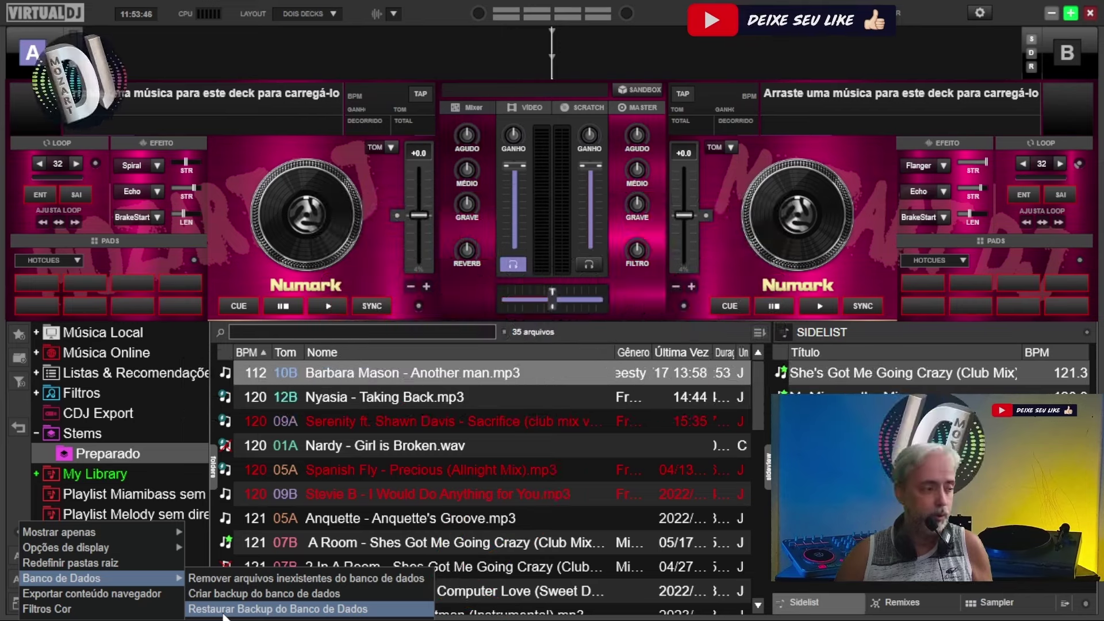
click(223, 613)
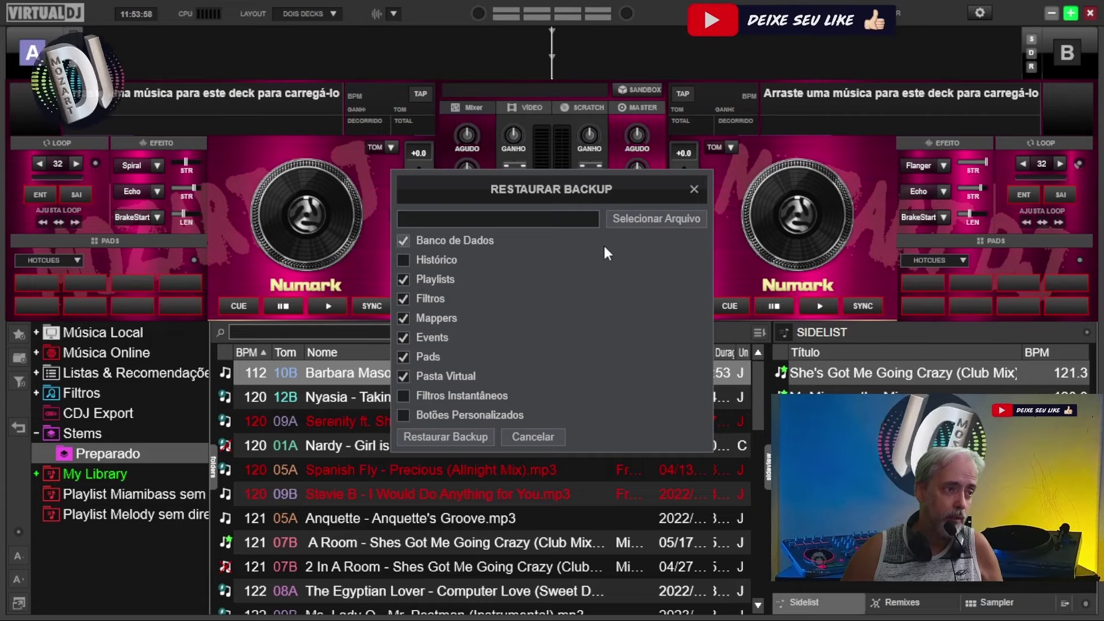
click(652, 219)
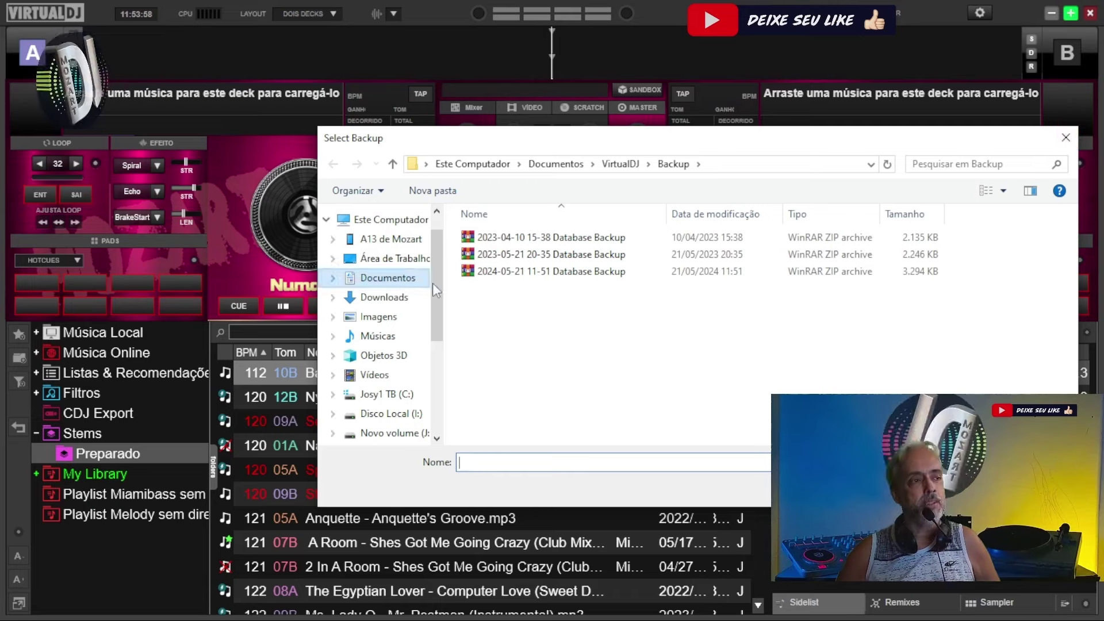
click(550, 271)
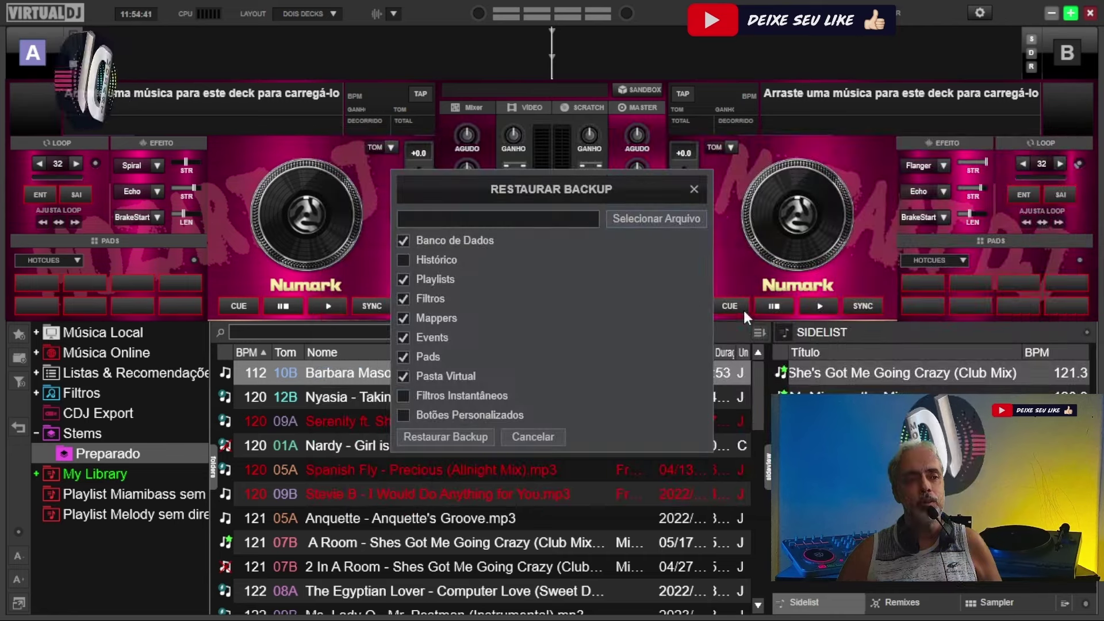
click(694, 189)
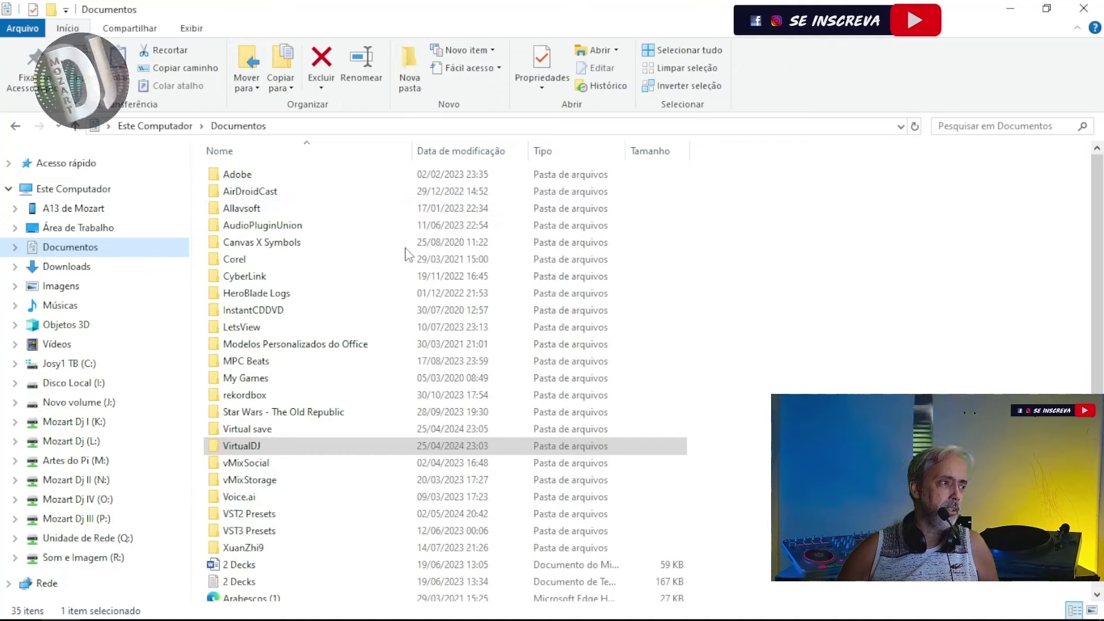
In File Explorer, open the VirtualDJ folder inside Documents and select all of its files and folders
click(67, 251)
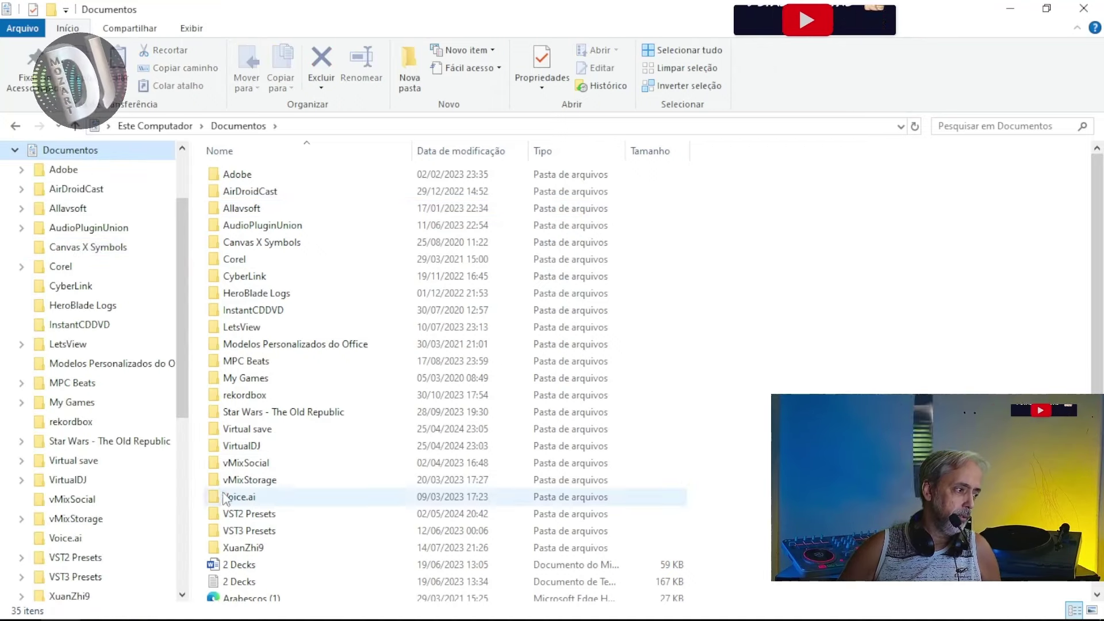
double_click(219, 447)
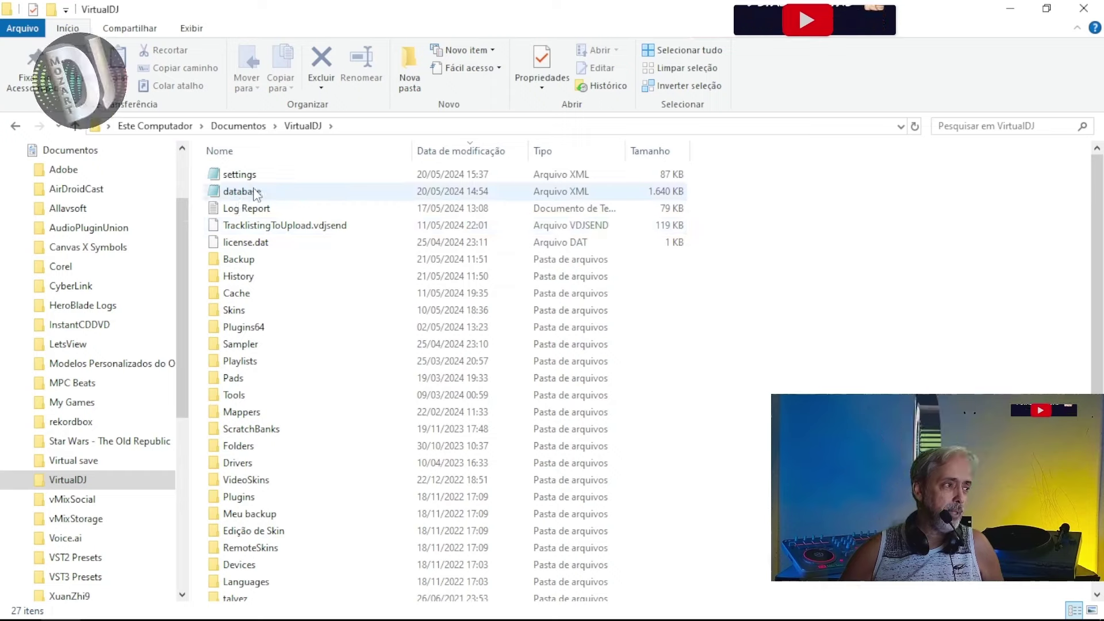
scroll(255, 191, down, 1)
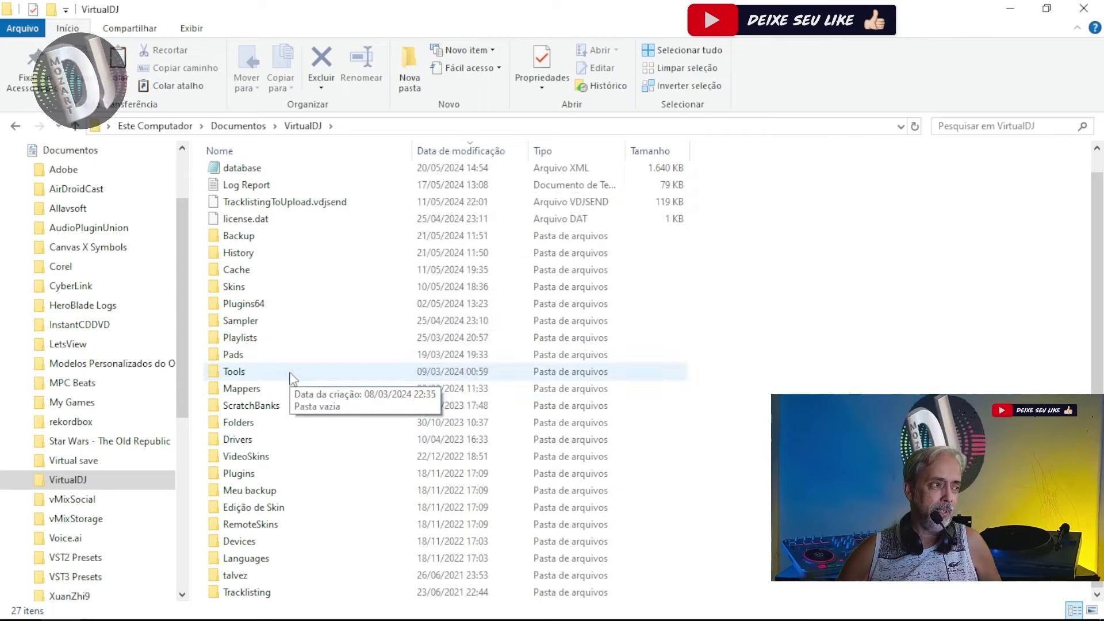
key(ctrl+a)
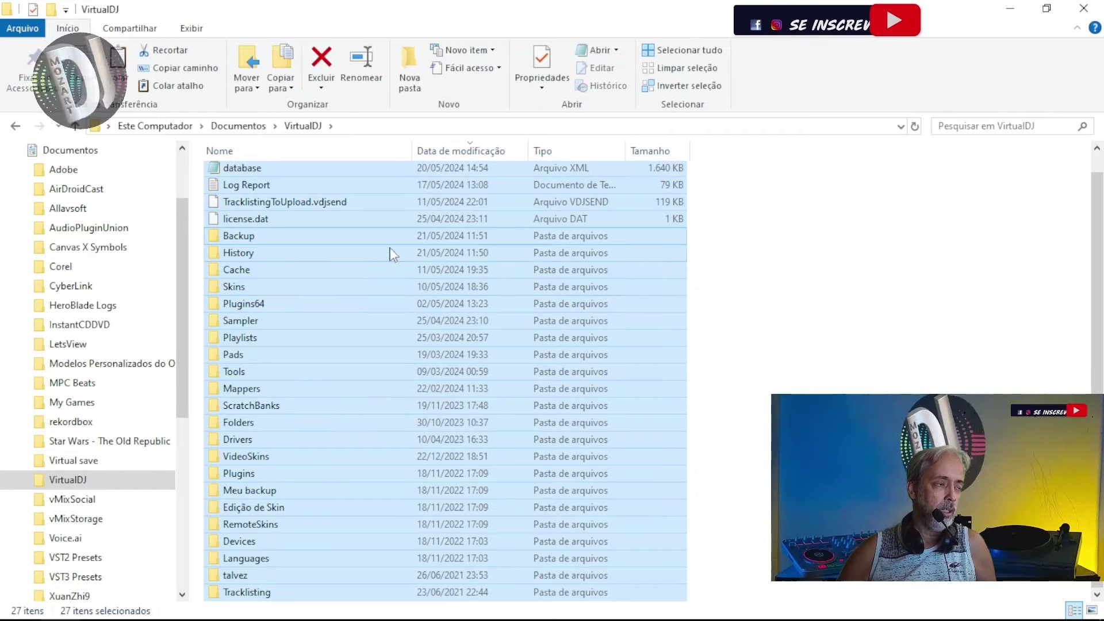
Compress the selected VirtualDJ files and folders into a RAR archive named "Backup do VirtualDJ 21052024.rar"
right_click(367, 284)
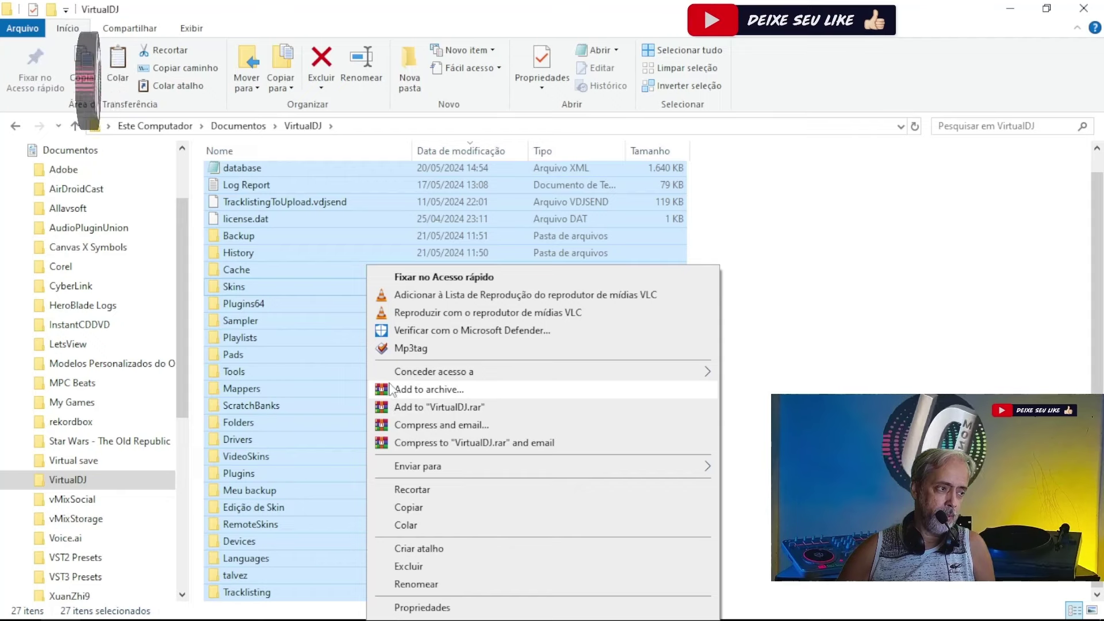
click(381, 391)
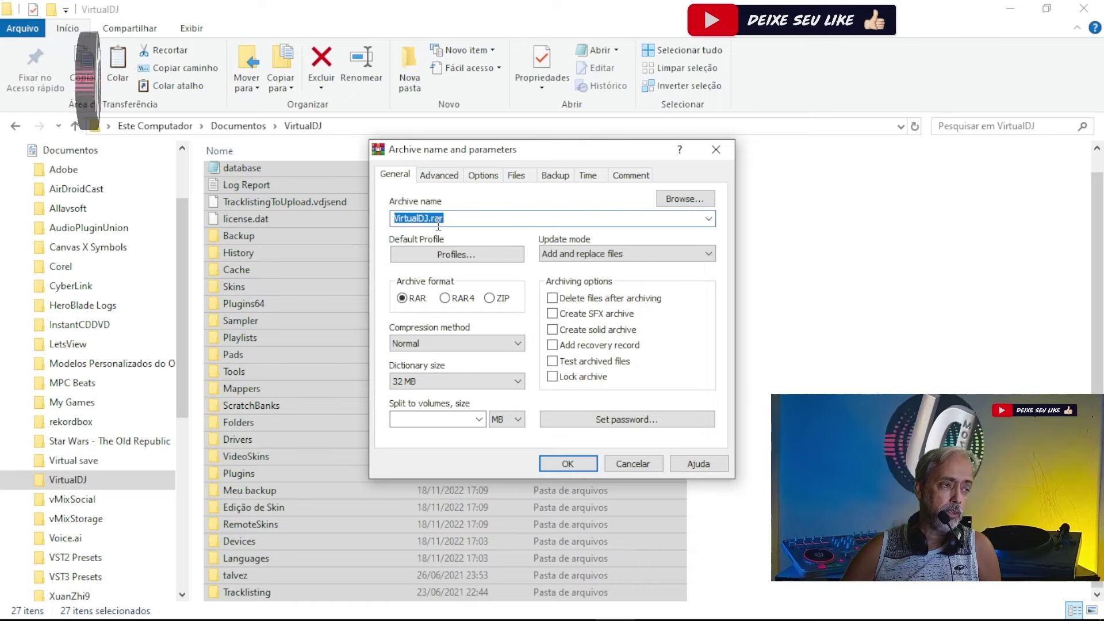
click(396, 219)
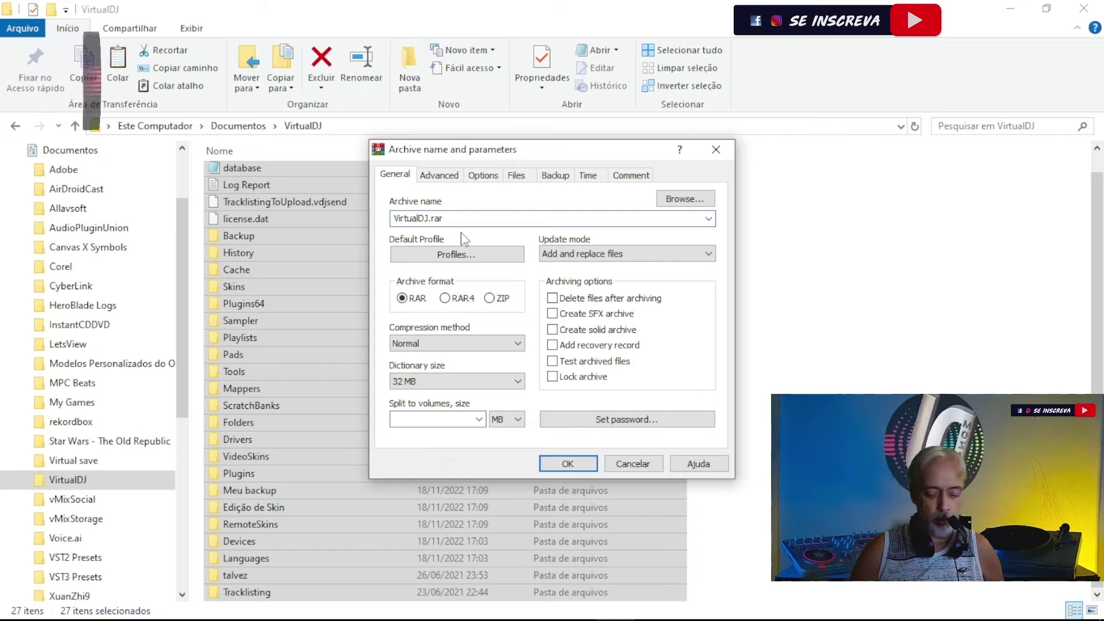
text(B)
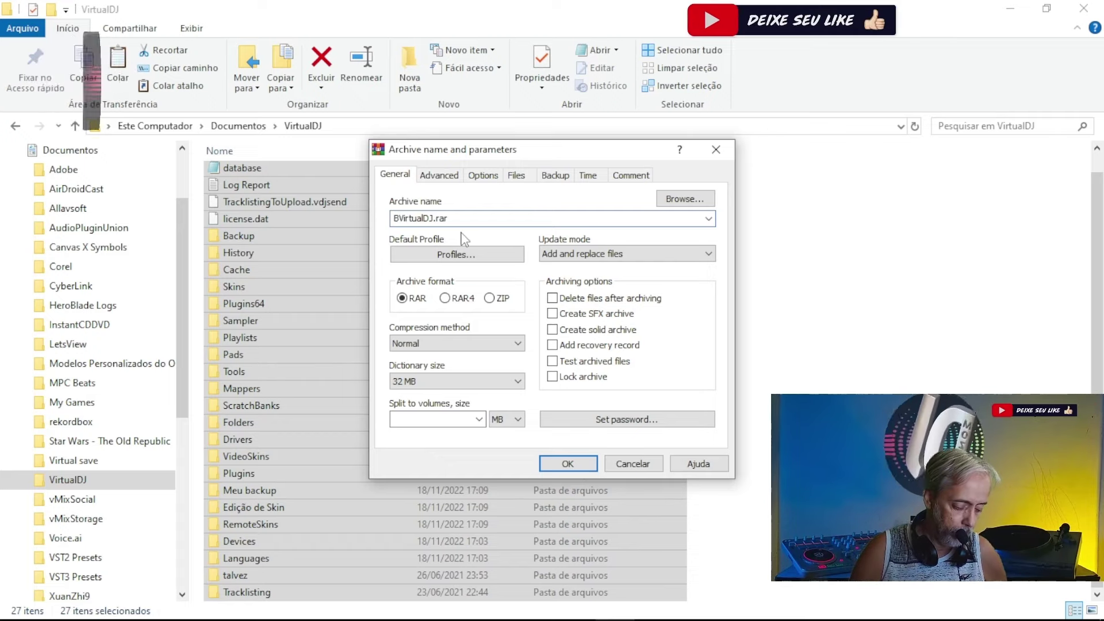
text(ac)
text(kup )
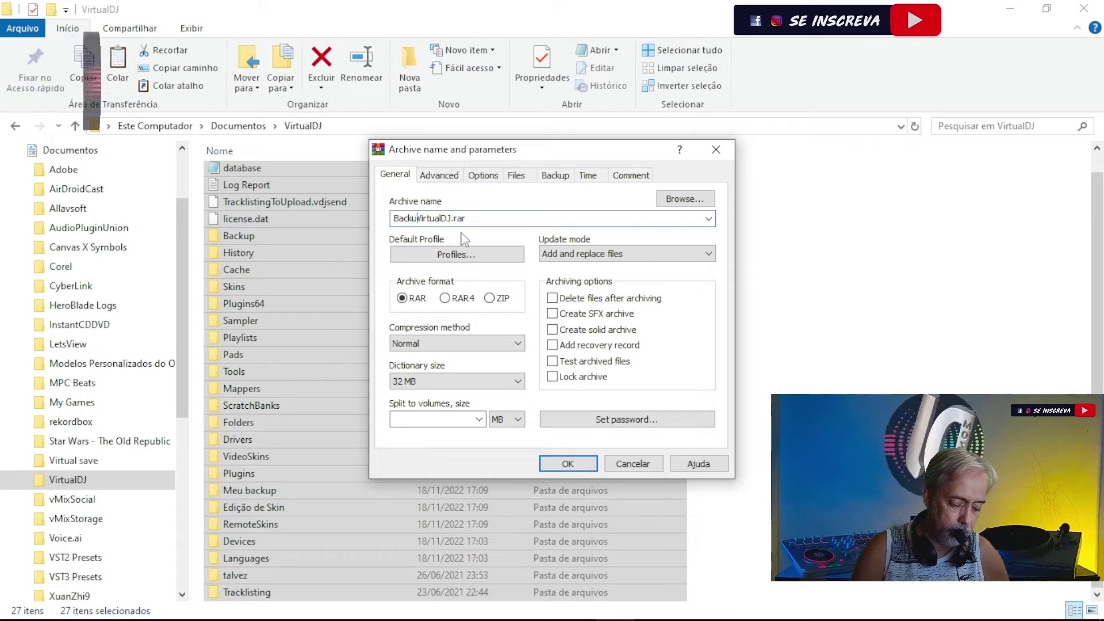
text(do)
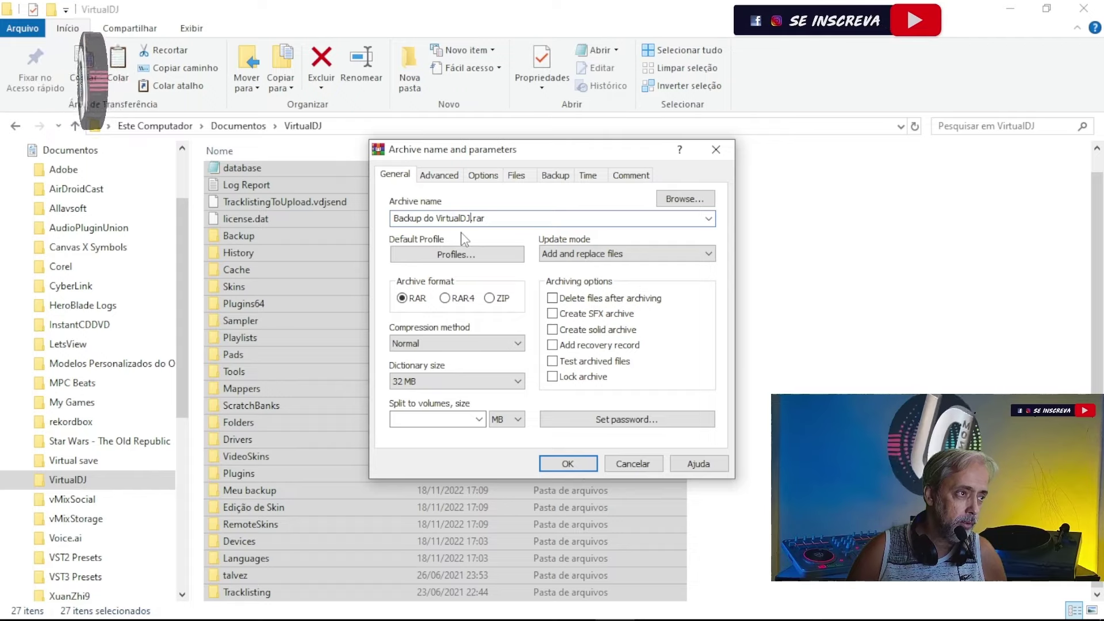
text(21052024)
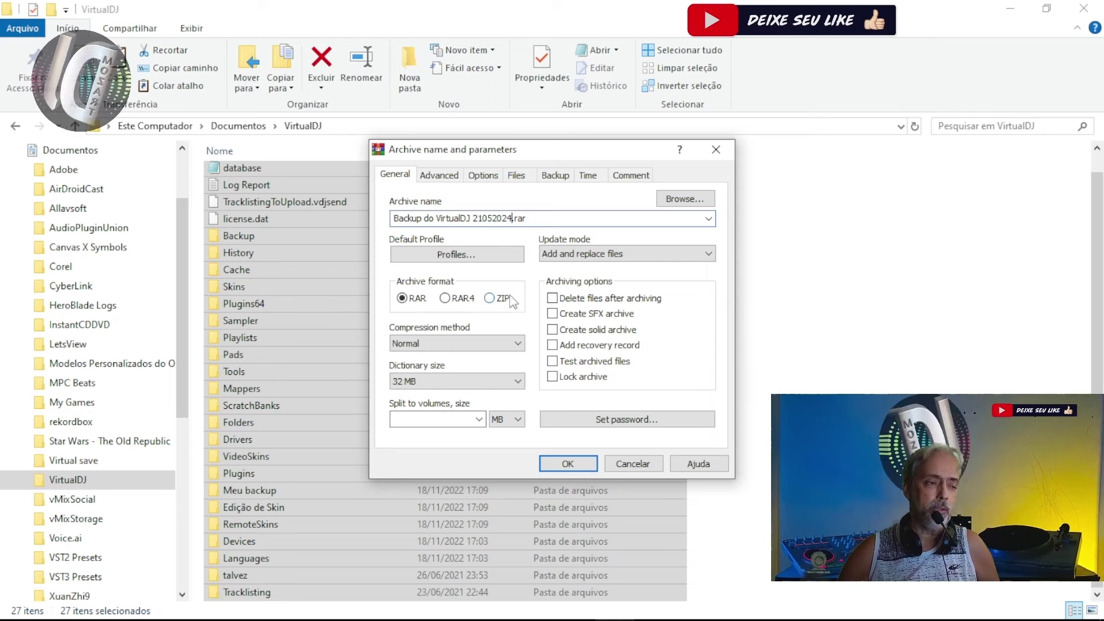
click(568, 464)
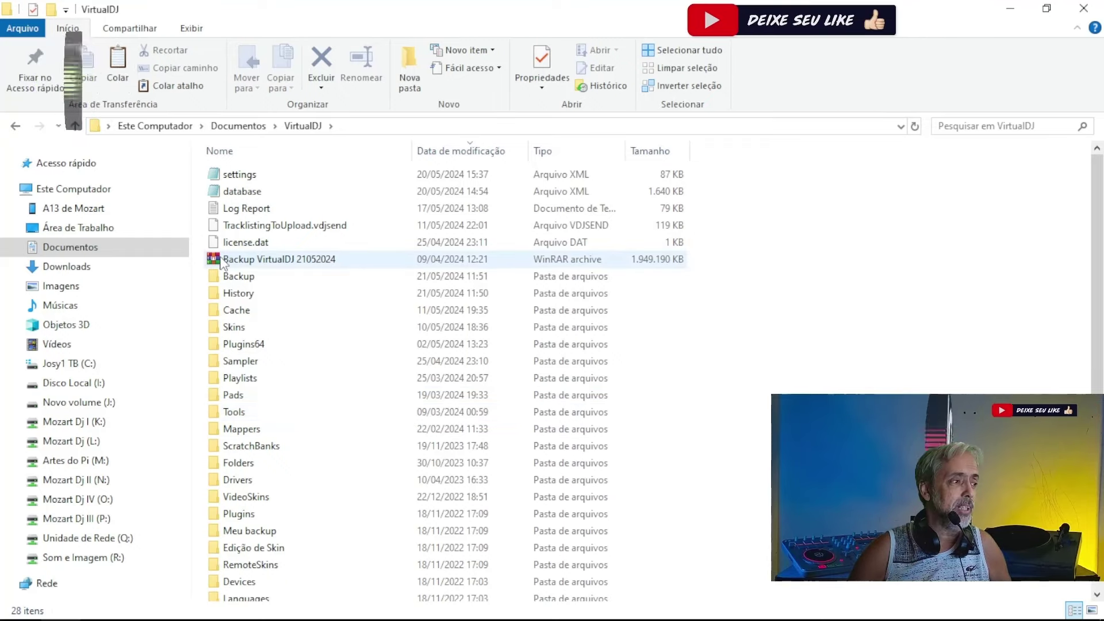
Reopen the VirtualDJ folder from Documents, examine the contents of the "Backup VirtualDJ 21052024" archive, and close it
mouse_move(222, 263)
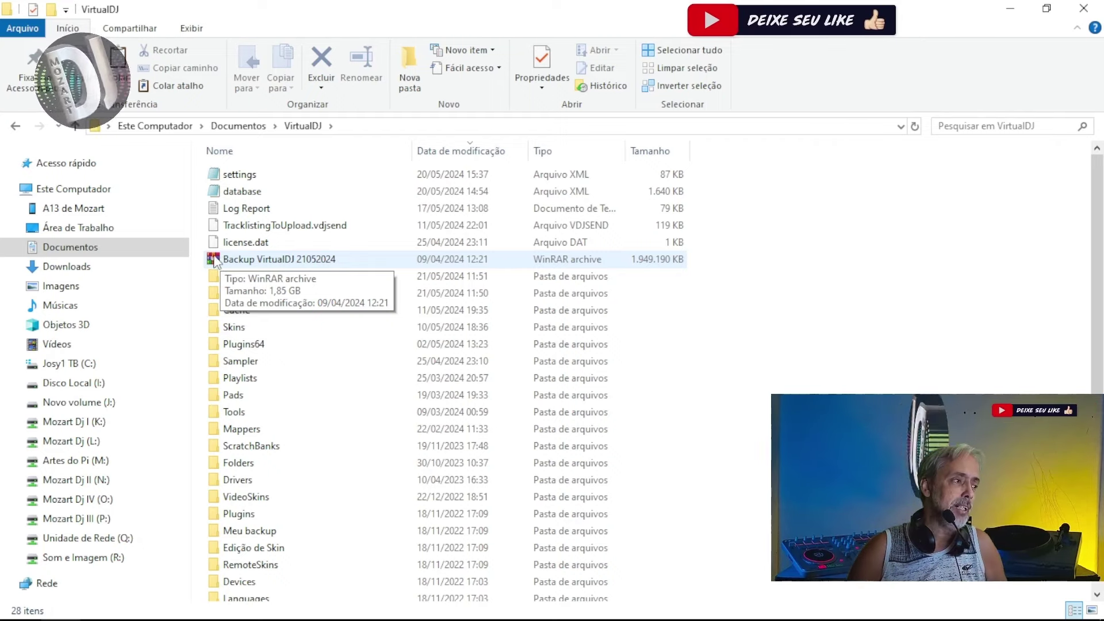
click(36, 252)
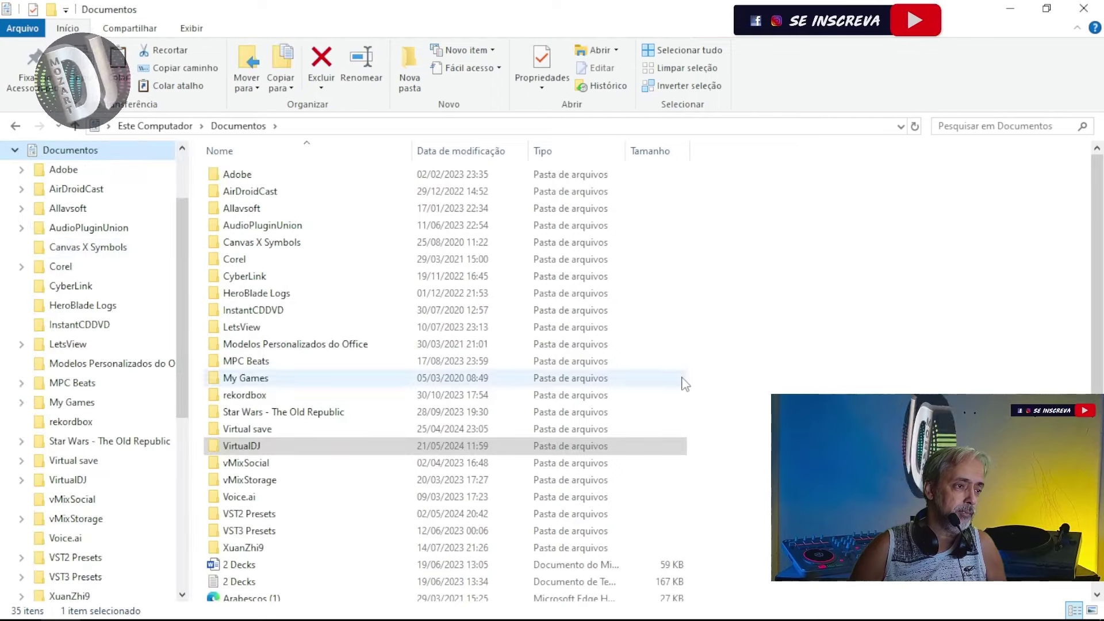
scroll(713, 376, down, 3)
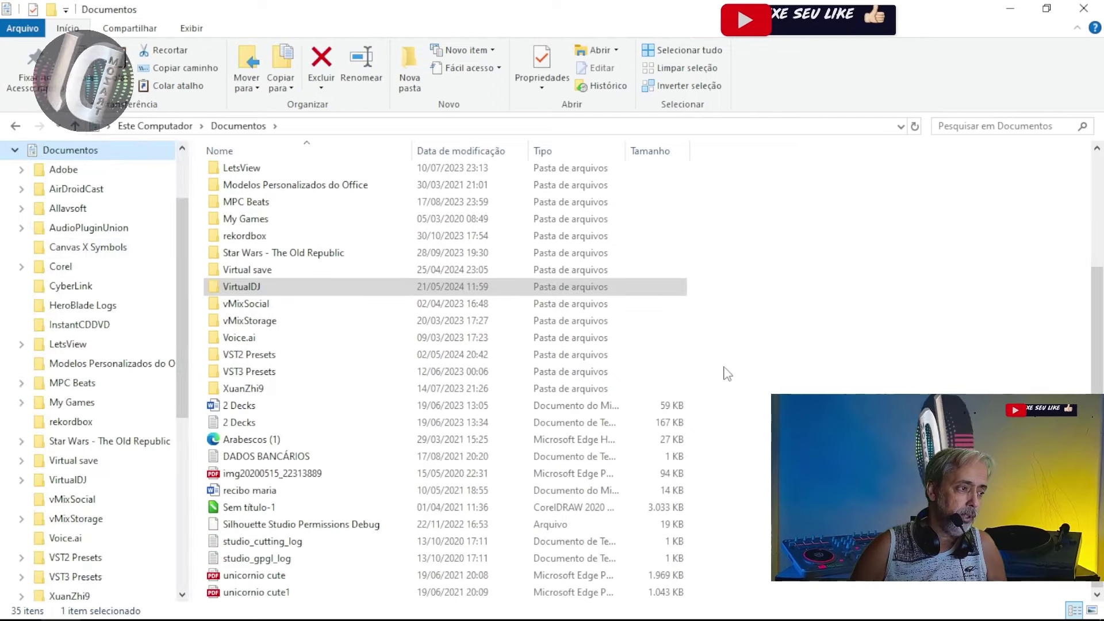
double_click(213, 287)
click(219, 258)
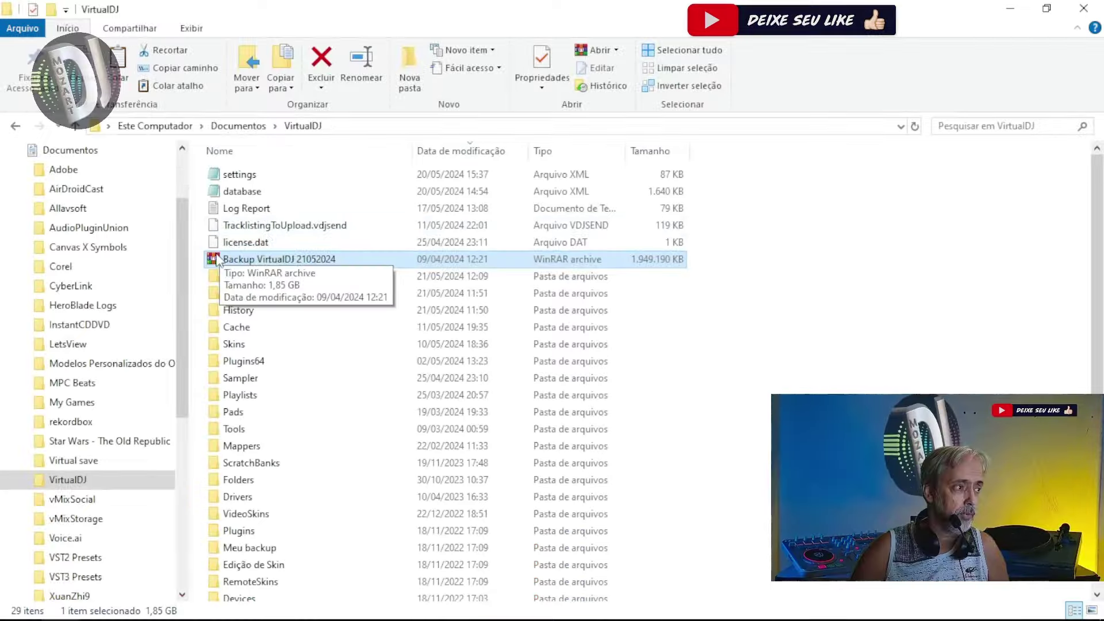
double_click(214, 260)
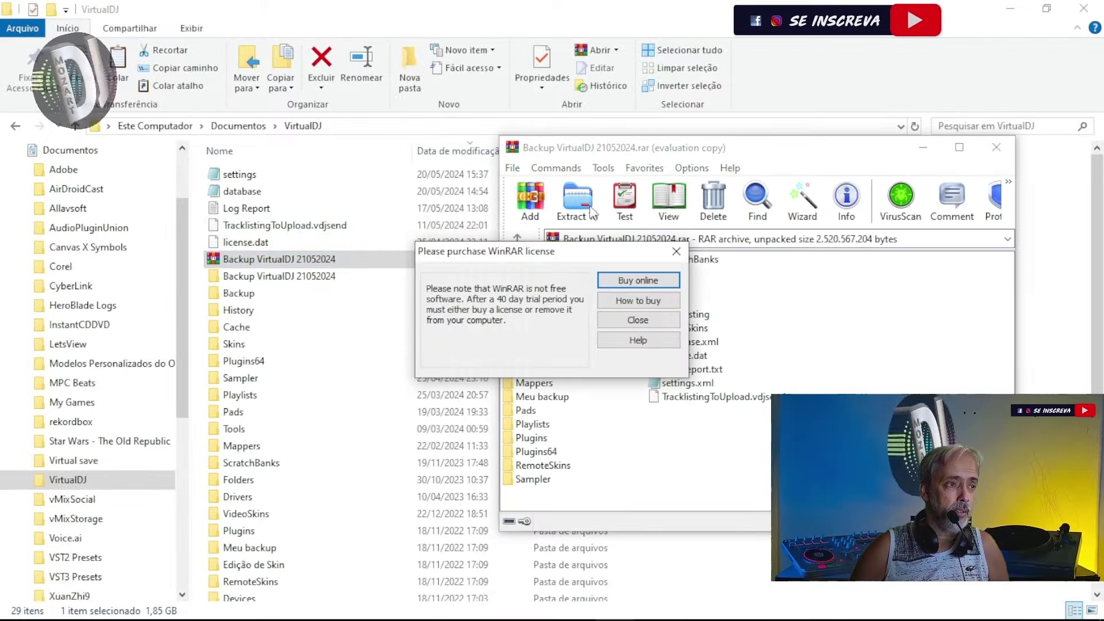
click(638, 320)
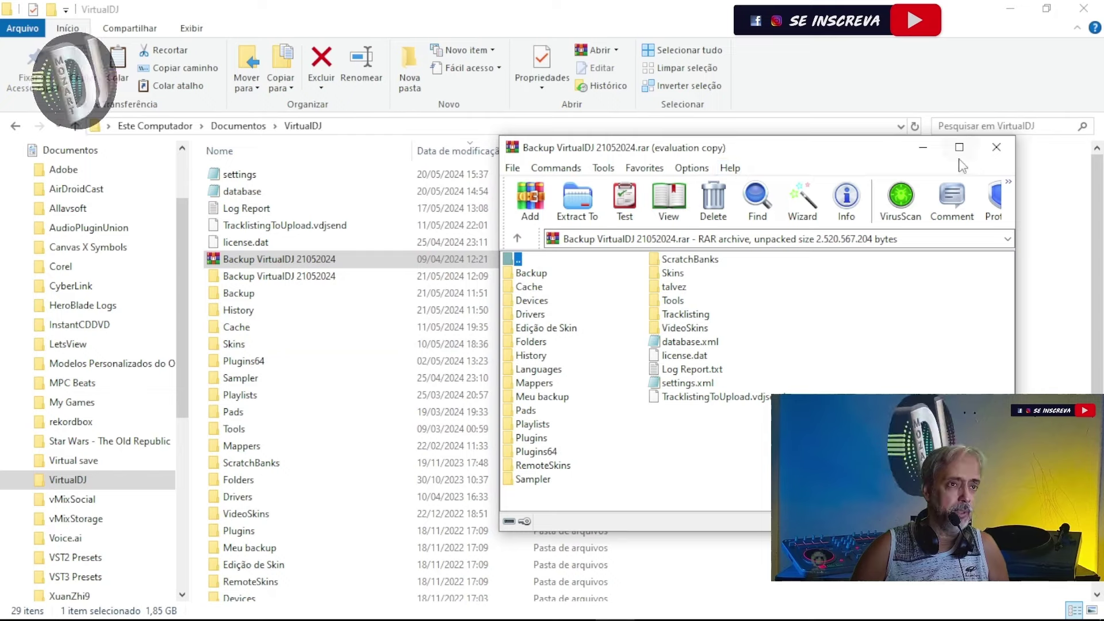
click(996, 147)
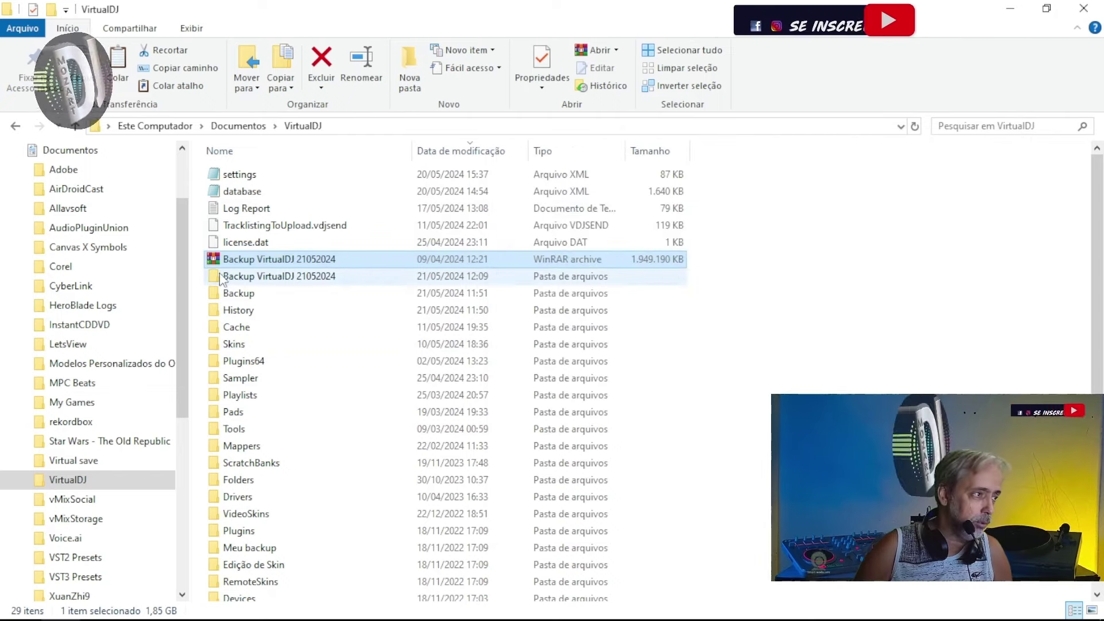
Copy all folders inside the extracted "Backup VirtualDJ 21052024" folder and return to the VirtualDJ folder
mouse_move(215, 281)
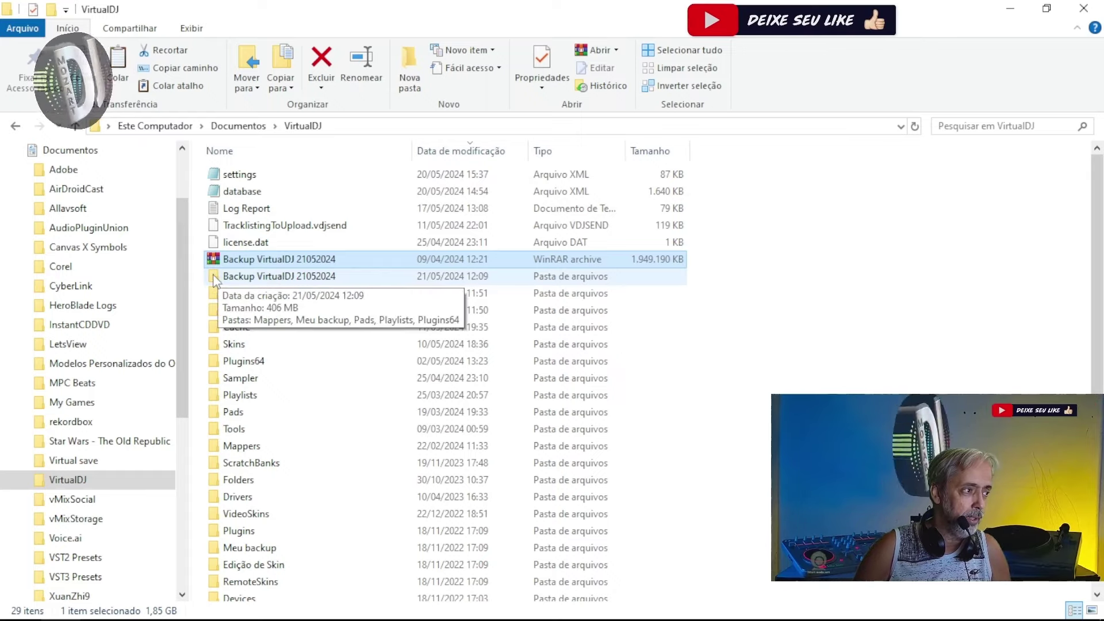
double_click(215, 278)
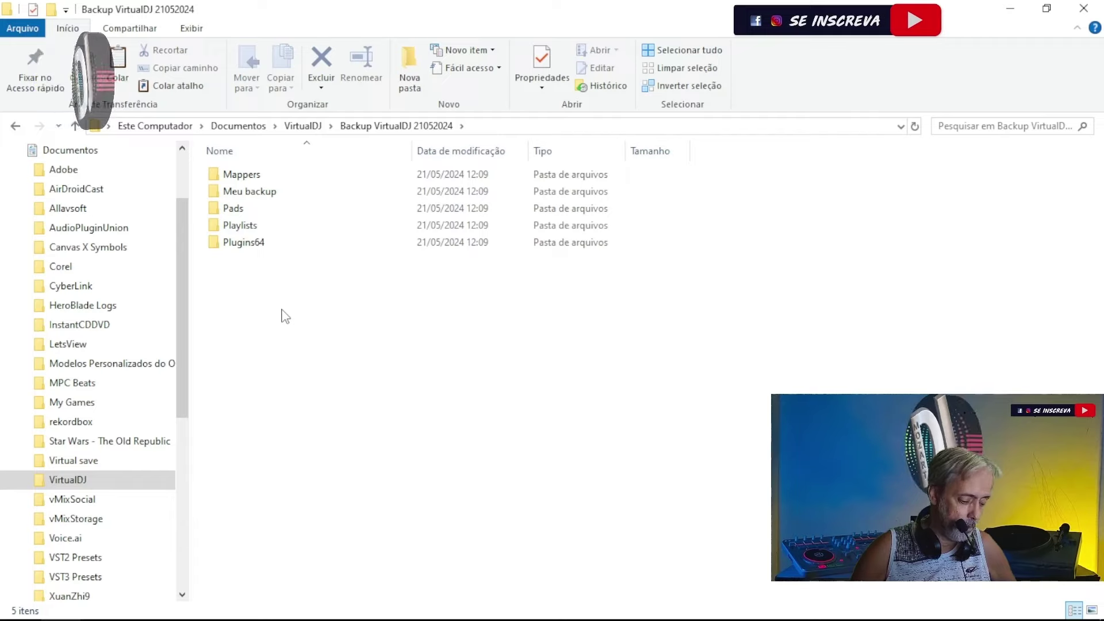
key(ctrl+a)
right_click(246, 212)
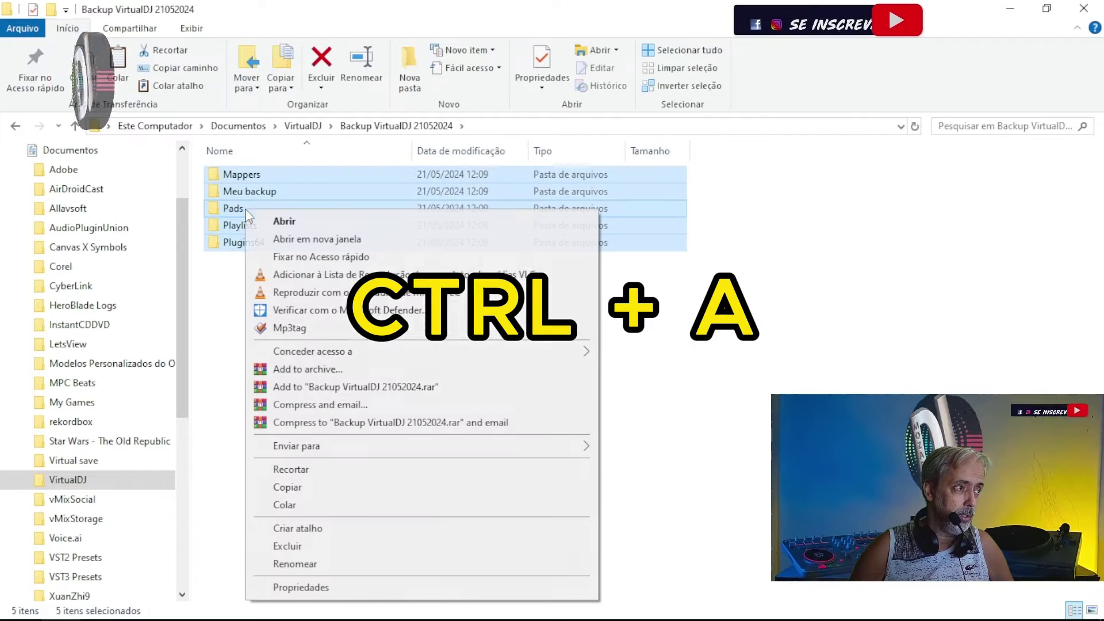
click(287, 487)
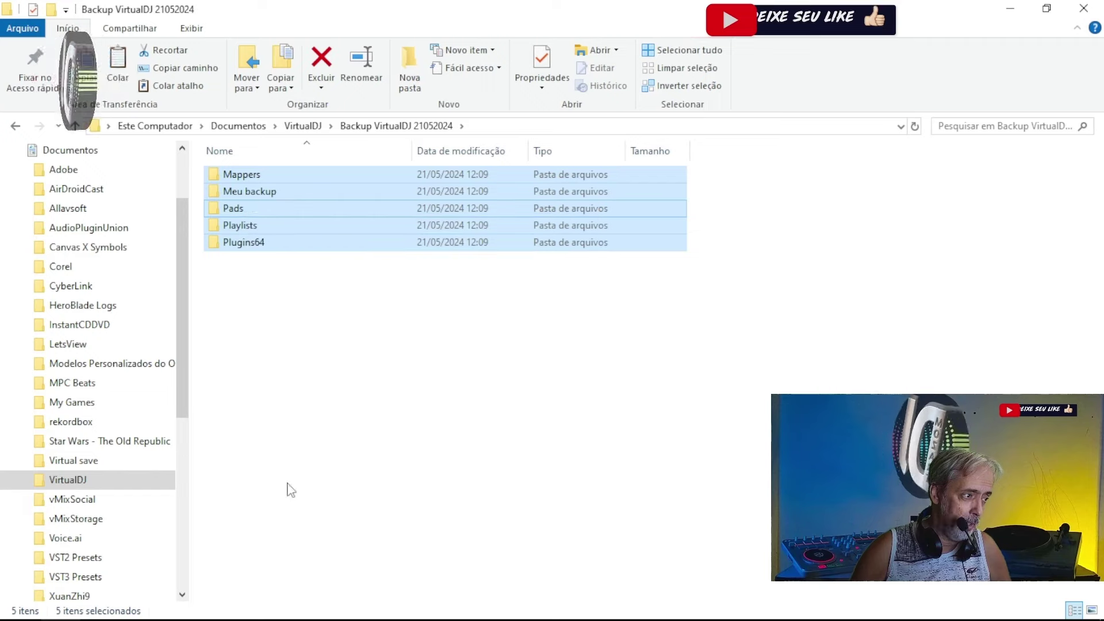
click(16, 126)
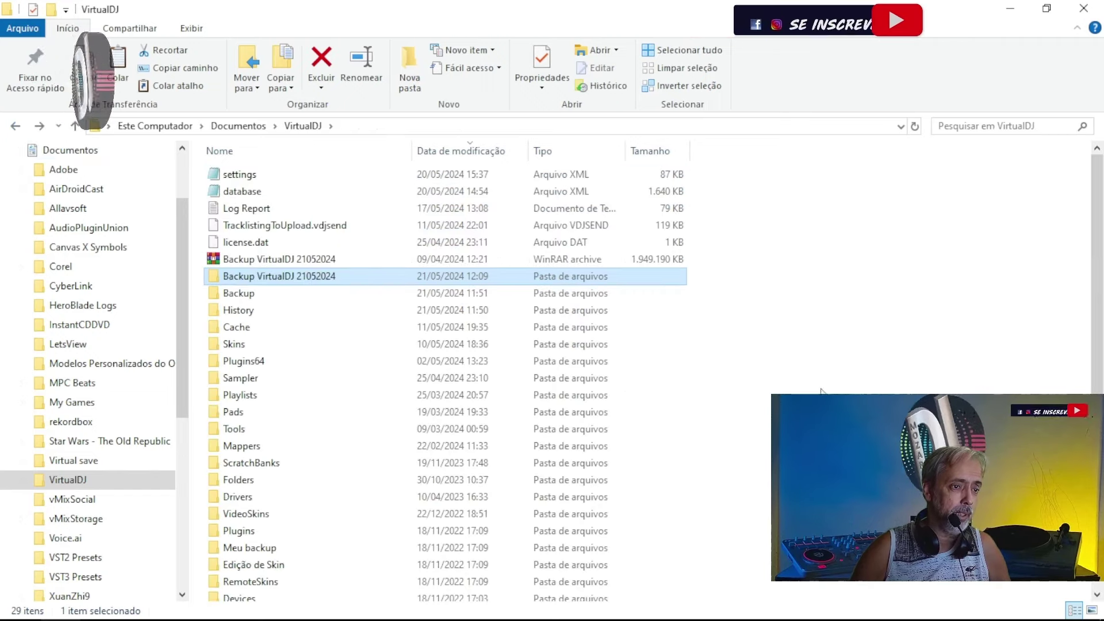
right_click(789, 325)
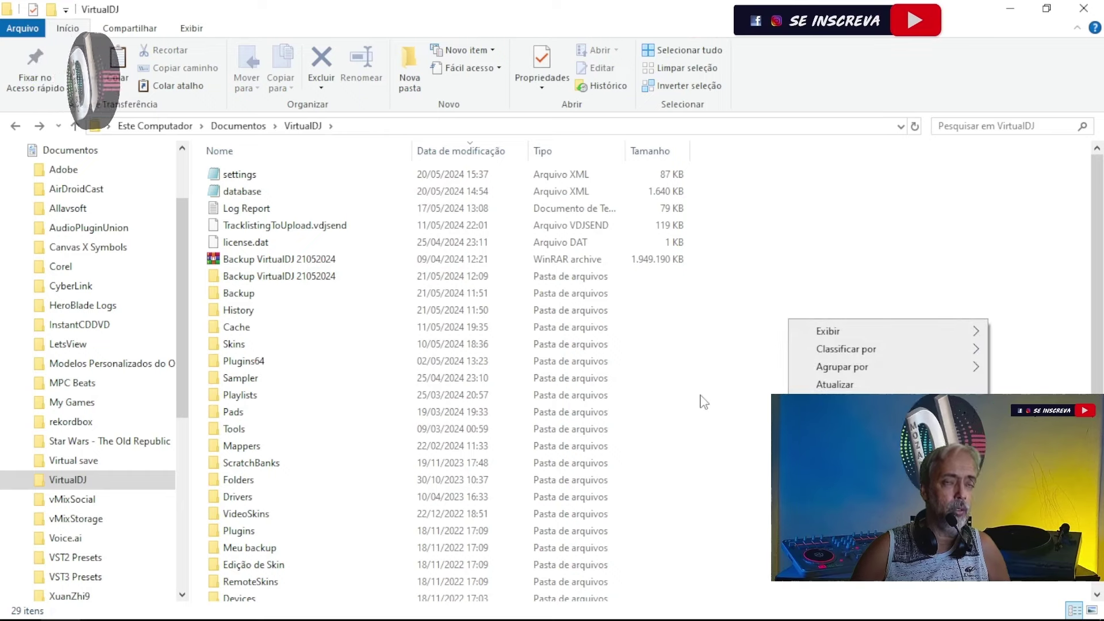
click(805, 243)
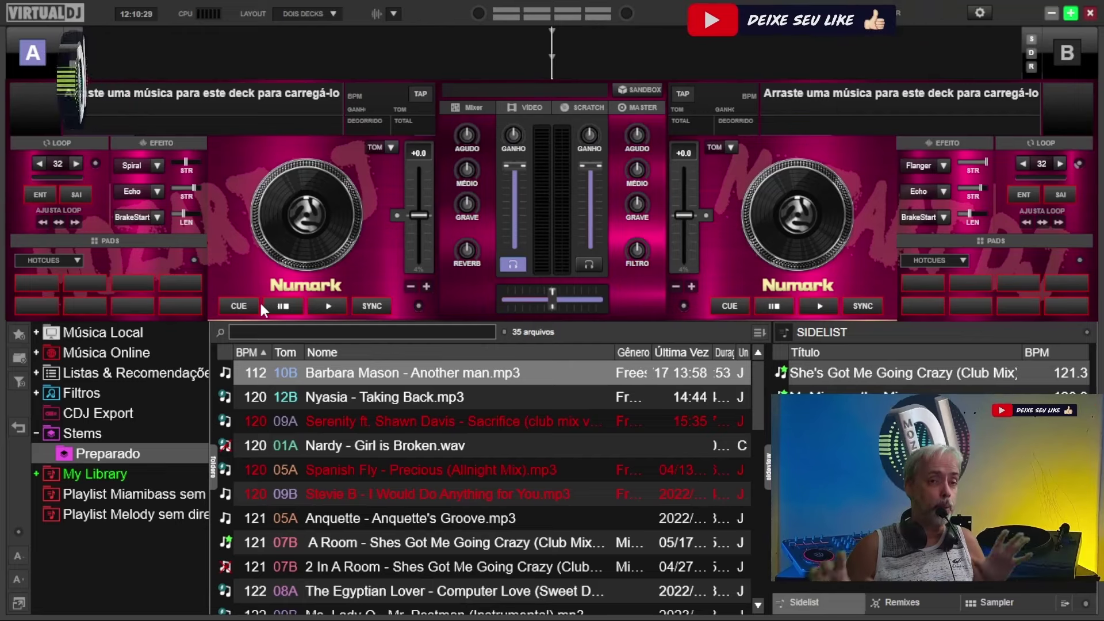
In VirtualDJ, look at the browser's database maintenance options, and return to the VirtualDJ folder in File Explorer
click(20, 533)
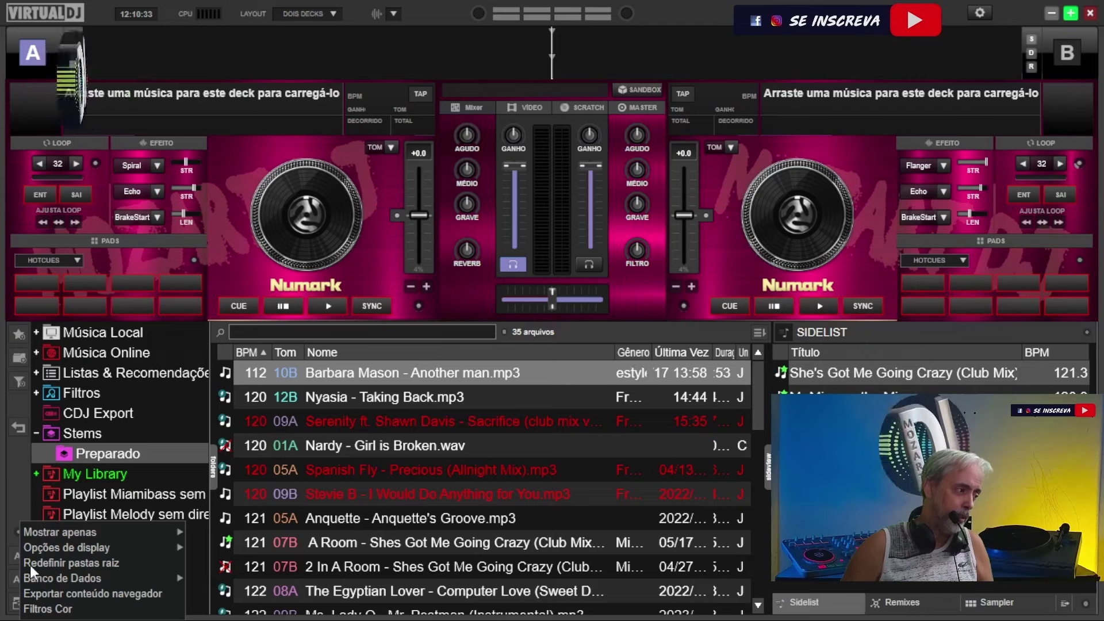
mouse_move(50, 579)
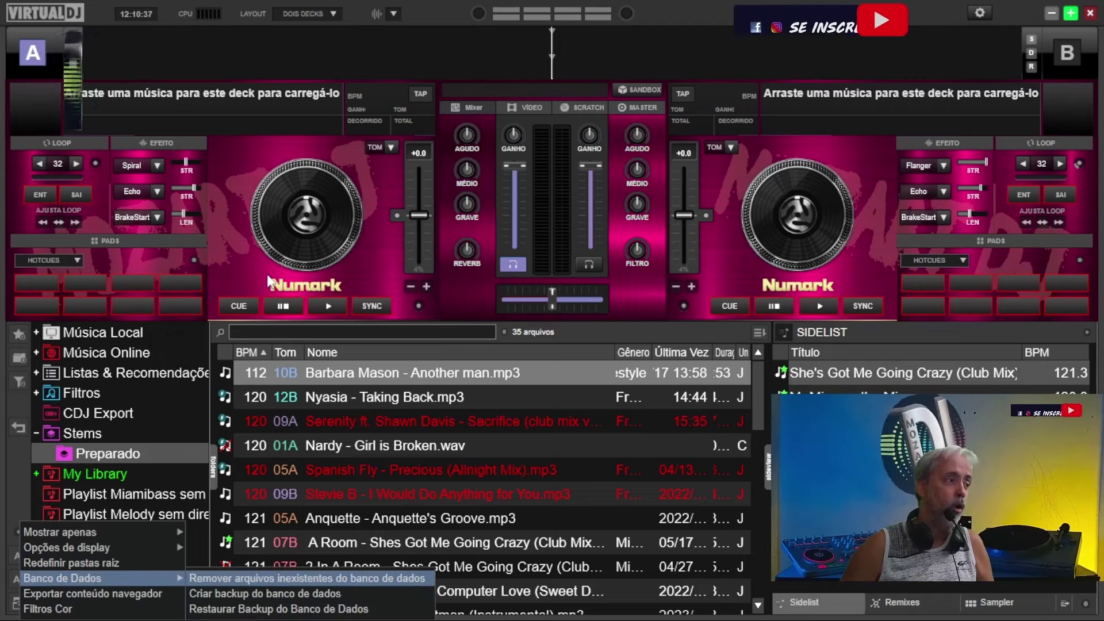
click(219, 578)
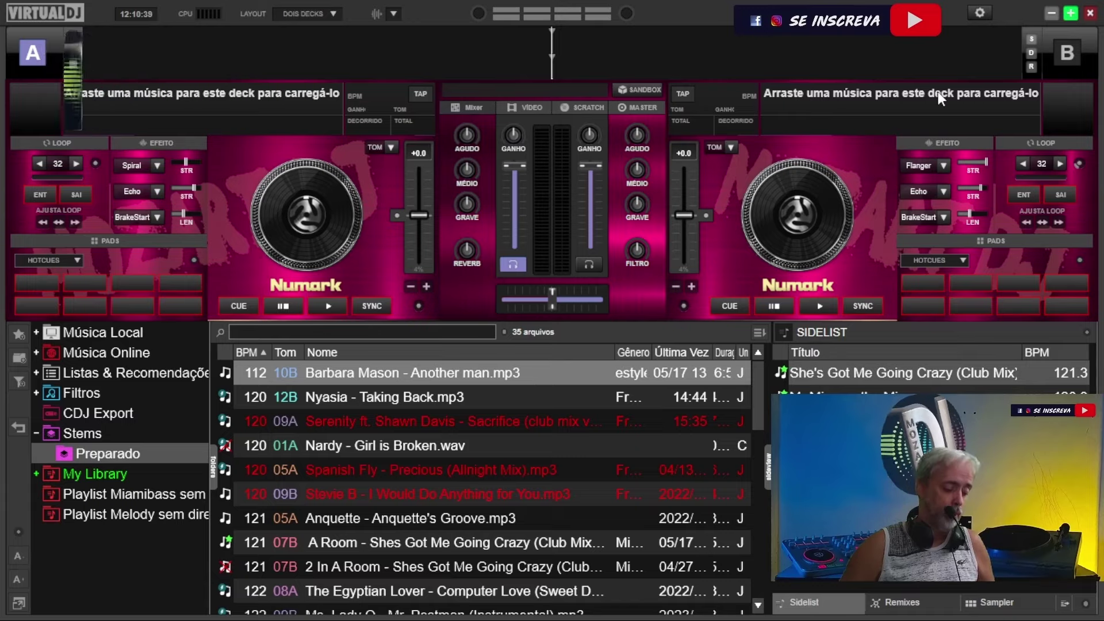
key(alt+Tab)
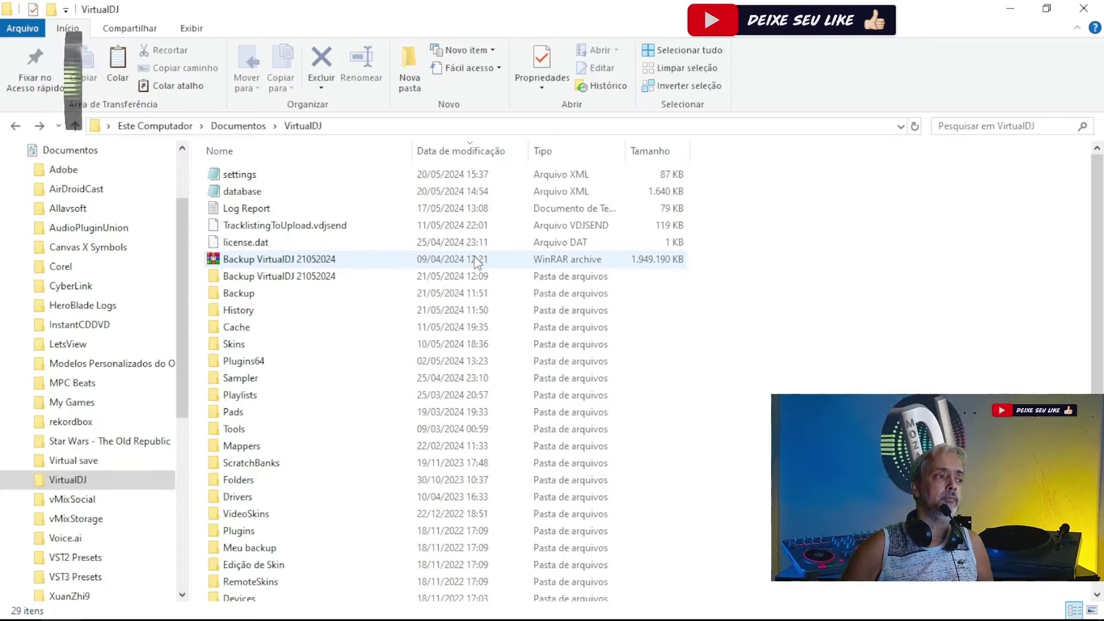
mouse_move(314, 275)
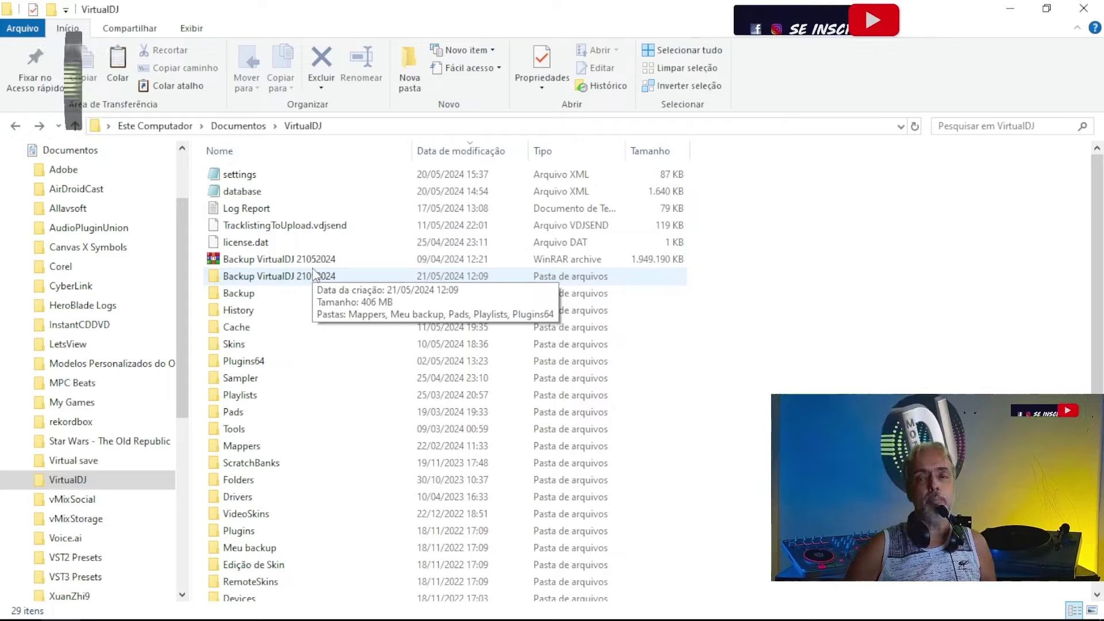